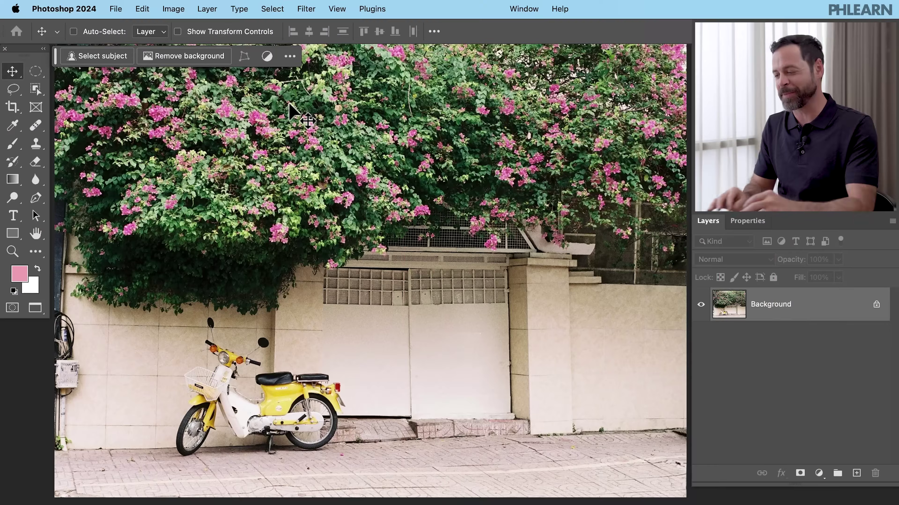
- Look over the photo, examining the flowering bush, the wall and the parked yellow moped
scroll(292, 329, up, 5)
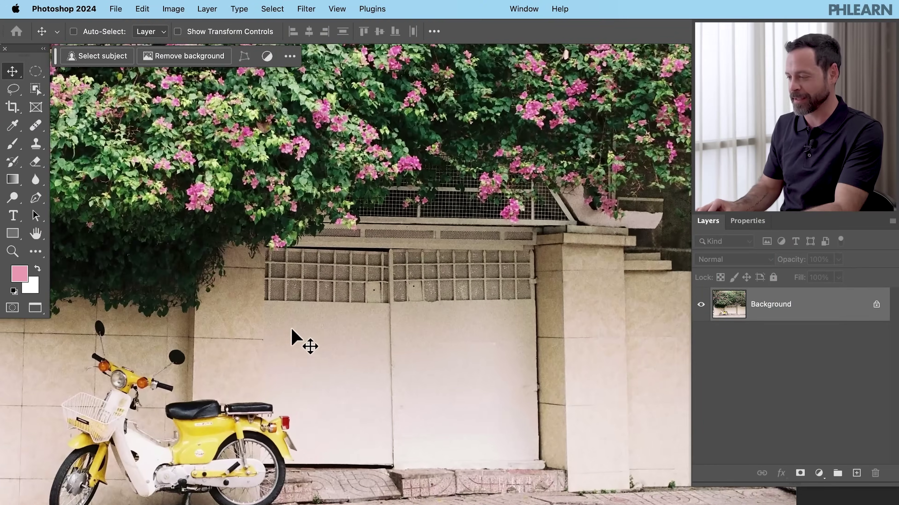
scroll(291, 329, left, 3)
scroll(291, 329, down, 2)
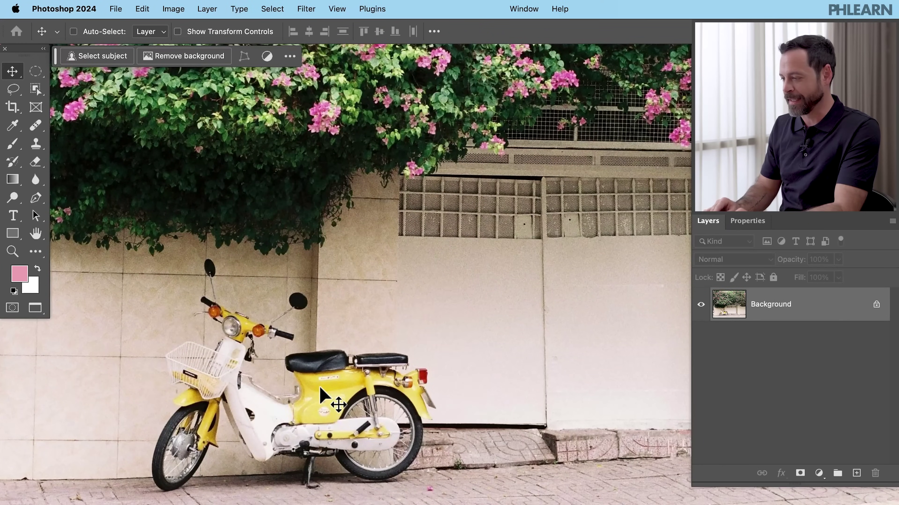
scroll(319, 395, up, 2)
scroll(320, 395, left, 2)
scroll(319, 388, down, 3)
scroll(320, 388, up, 2)
scroll(320, 387, right, 2)
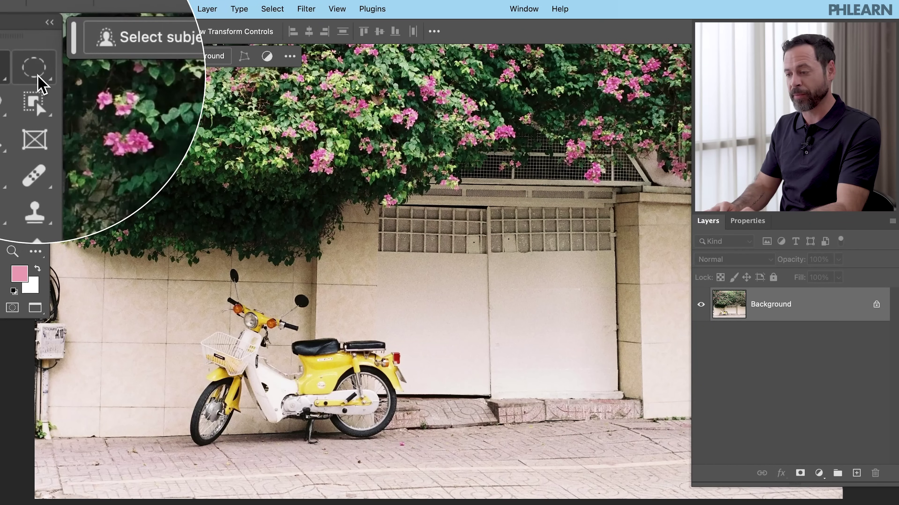
- Select the yellow moped parked in front of the wall with the Object Selection Tool
click(36, 86)
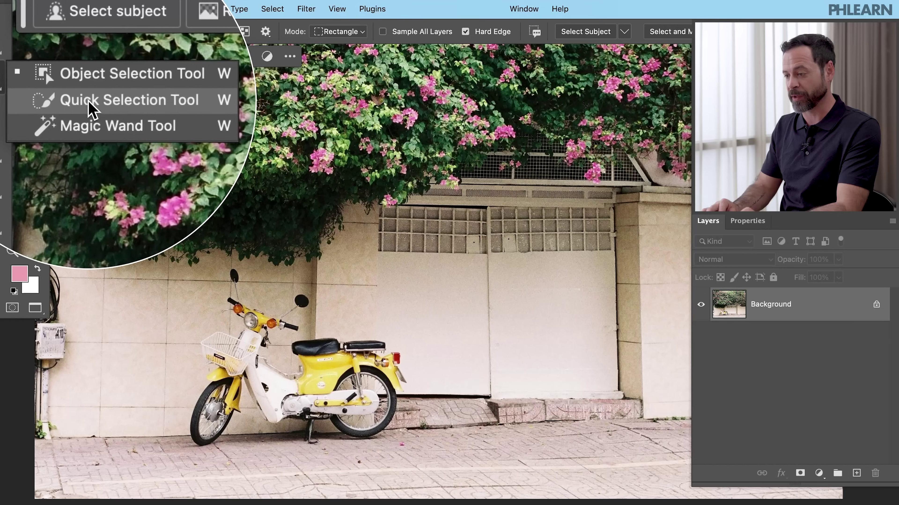
click(94, 89)
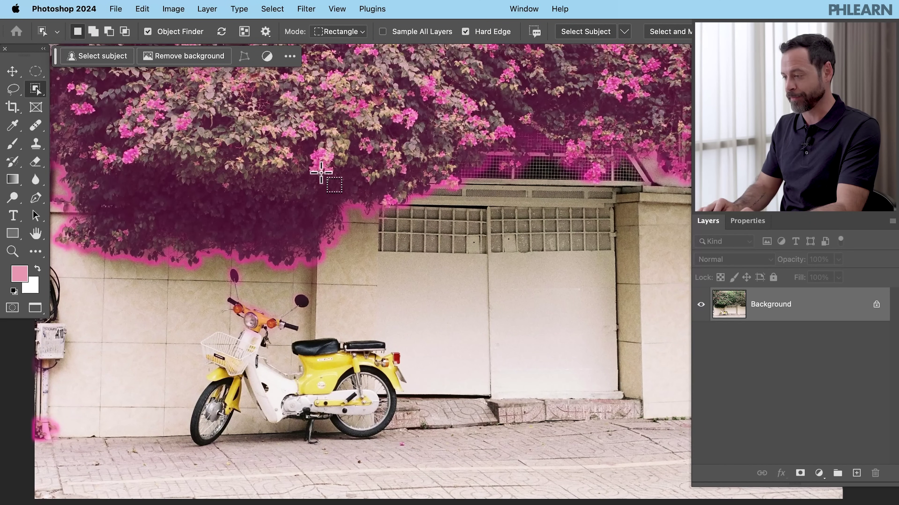
click(327, 375)
scroll(327, 375, up, 5)
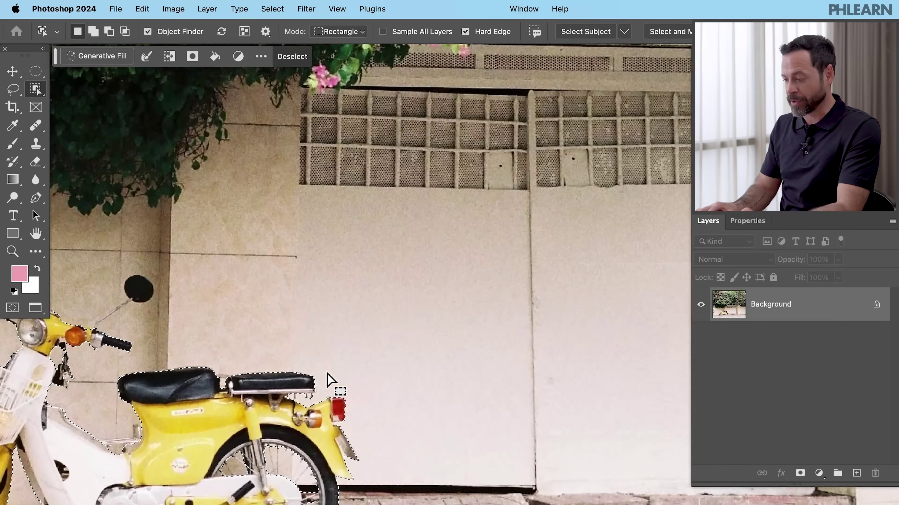
scroll(329, 377, left, 3)
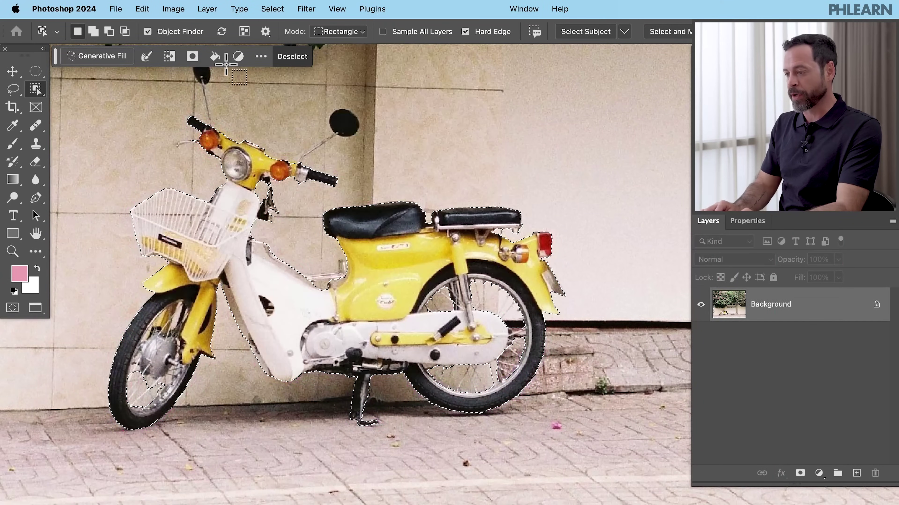
- Add a Hue/Saturation adjustment layer masked to the moped selection, and check its mask in the layer stack
click(207, 8)
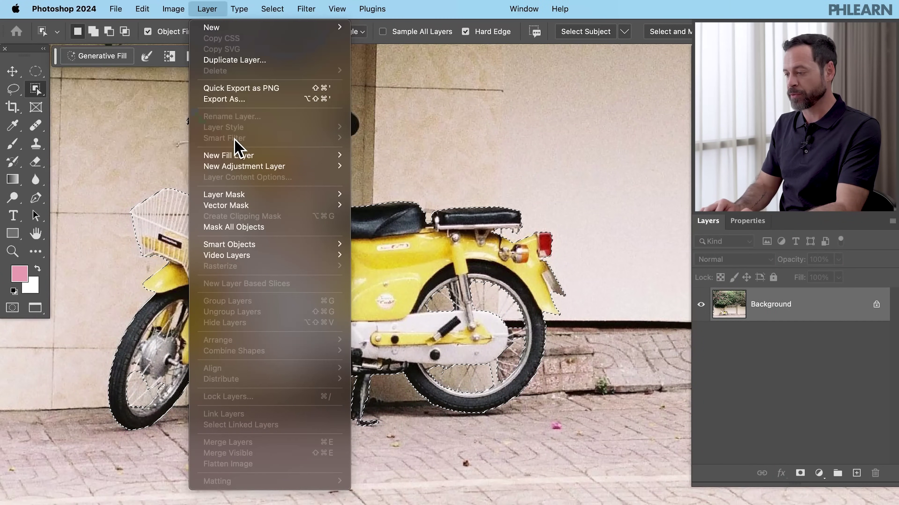
mouse_move(241, 166)
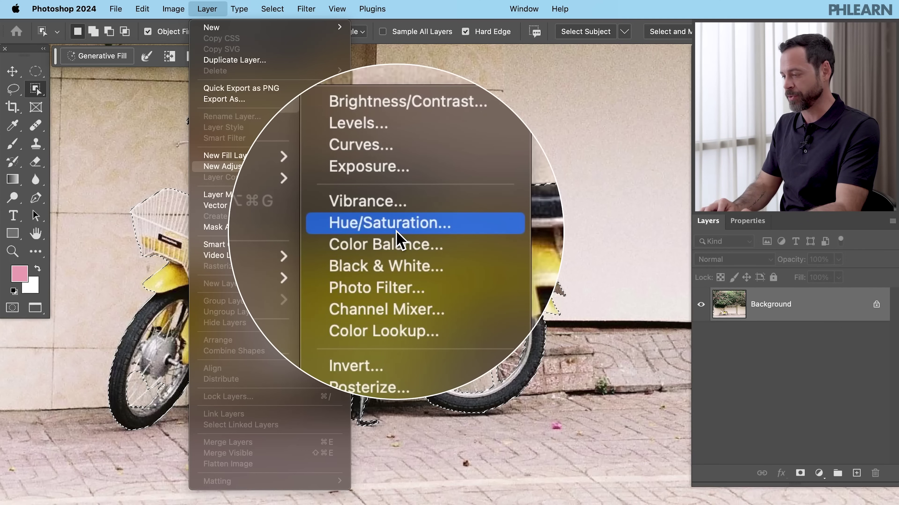
click(397, 234)
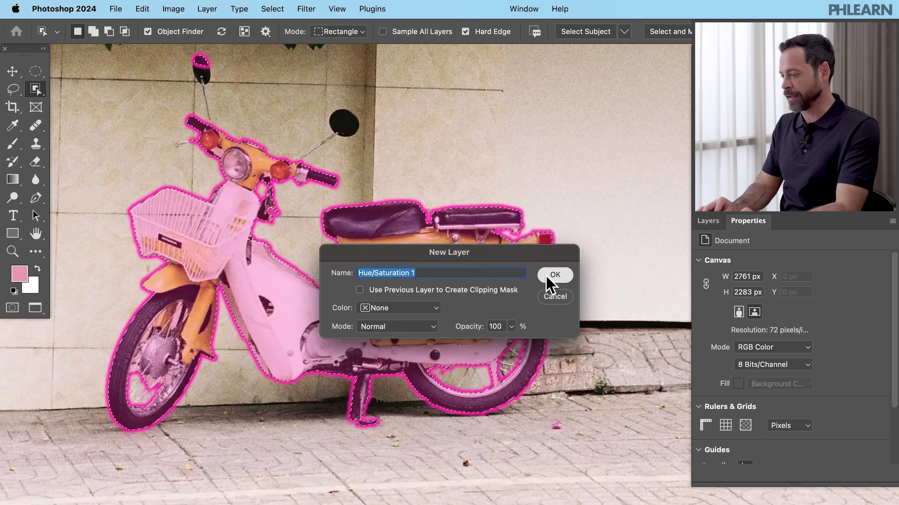
click(548, 278)
key(v)
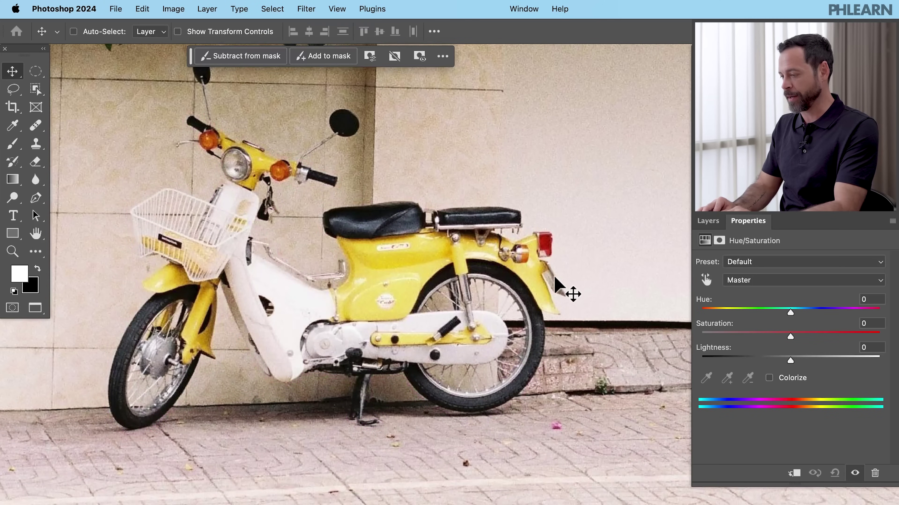
click(708, 222)
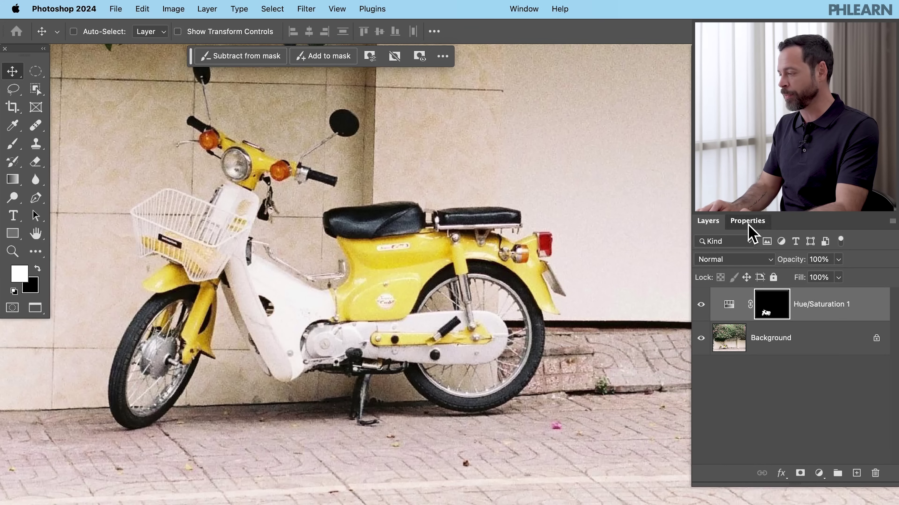
- Restrict the Hue/Saturation adjustment to the Yellows range and sample the moped's yellow paint to refine that range
click(747, 221)
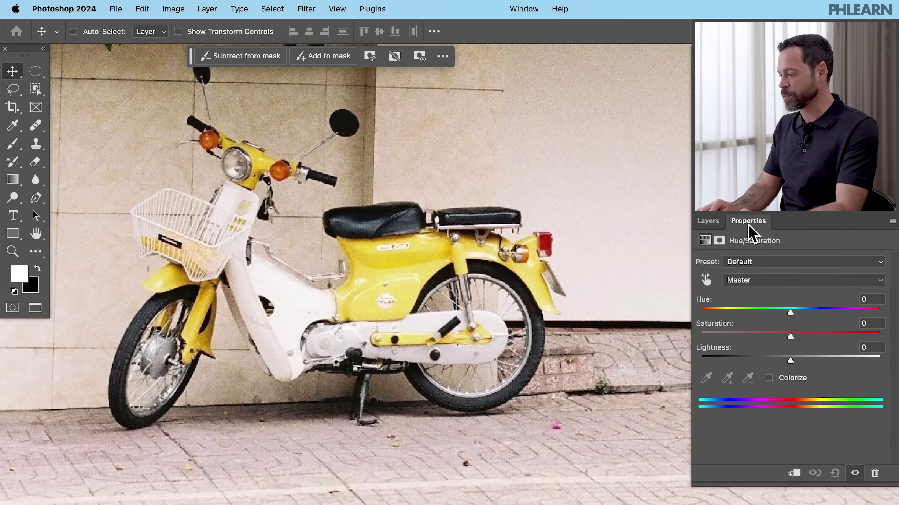
click(742, 284)
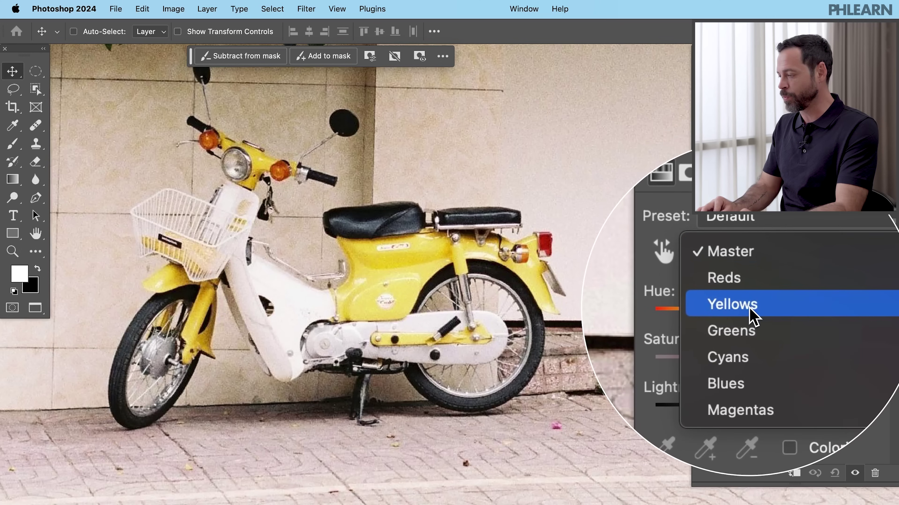
click(746, 300)
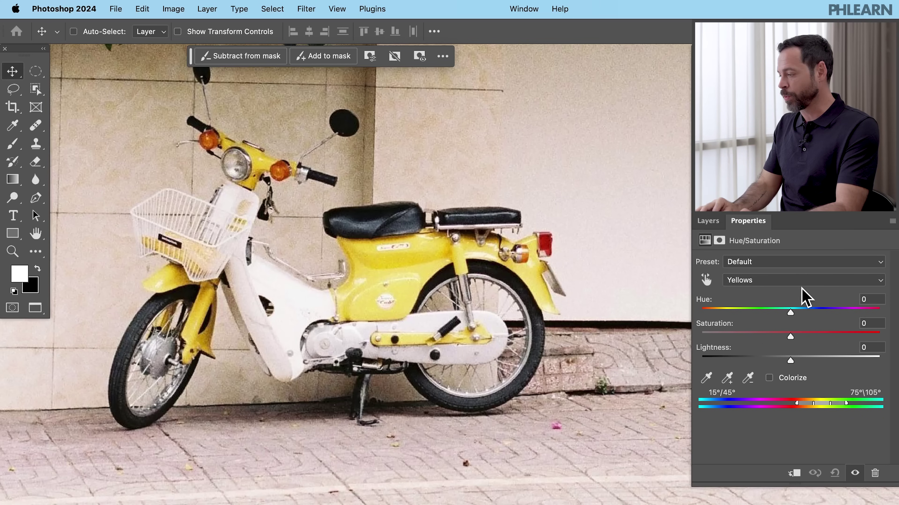
click(749, 283)
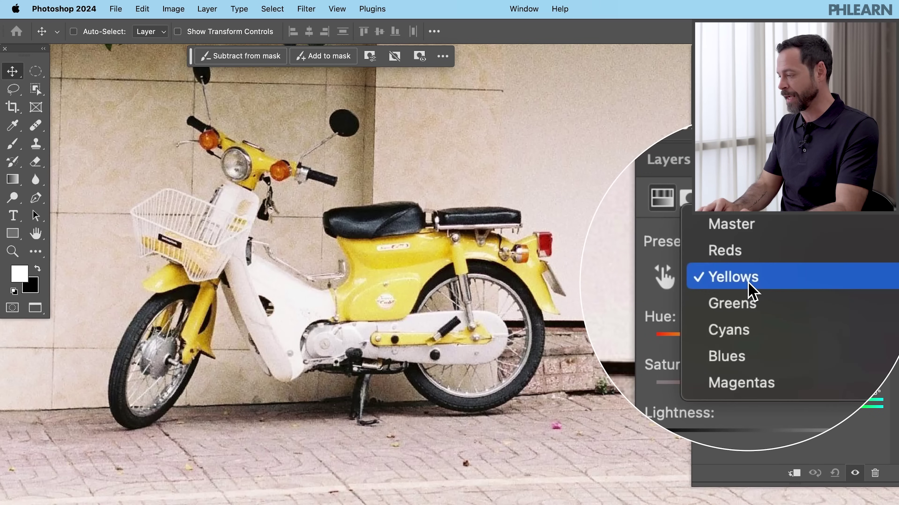
click(747, 283)
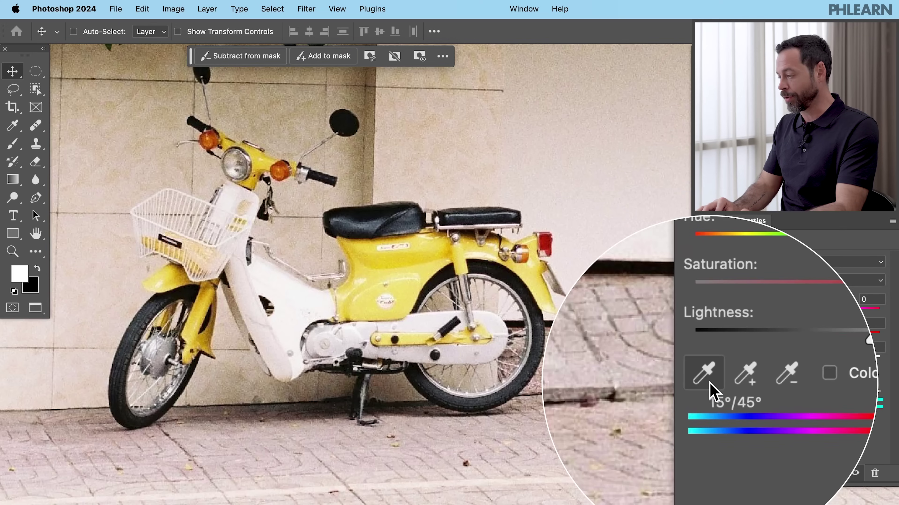
click(709, 382)
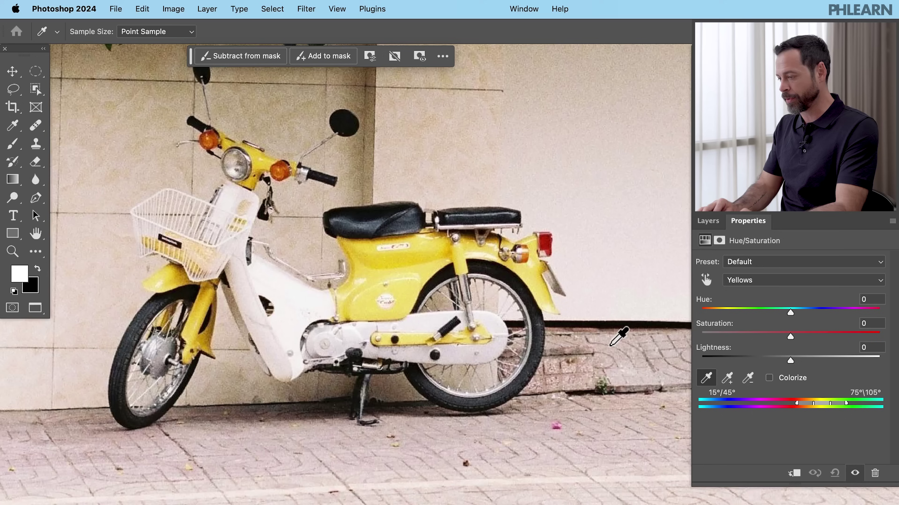
click(426, 270)
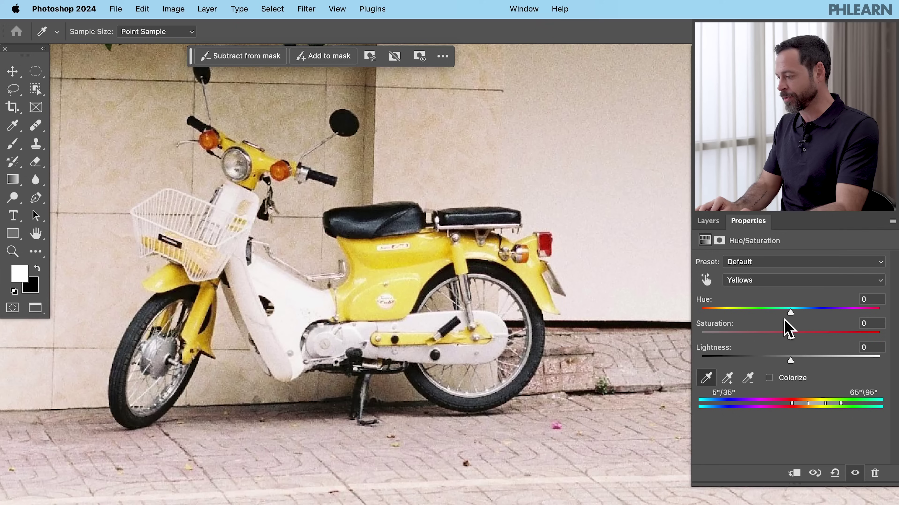
- Set the Yellows hue to -84 to turn the moped pink, and compare it with the flowers above
drag(789, 312, 746, 312)
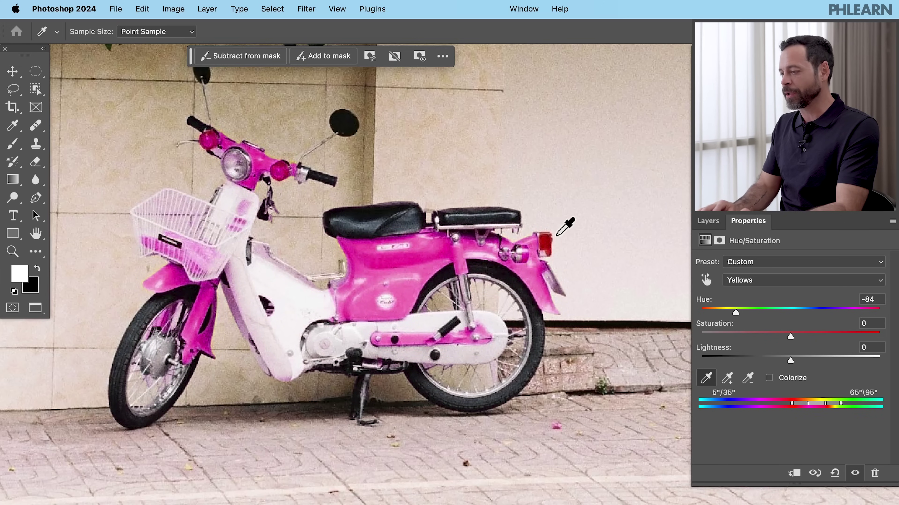
key(ctrl+minus)
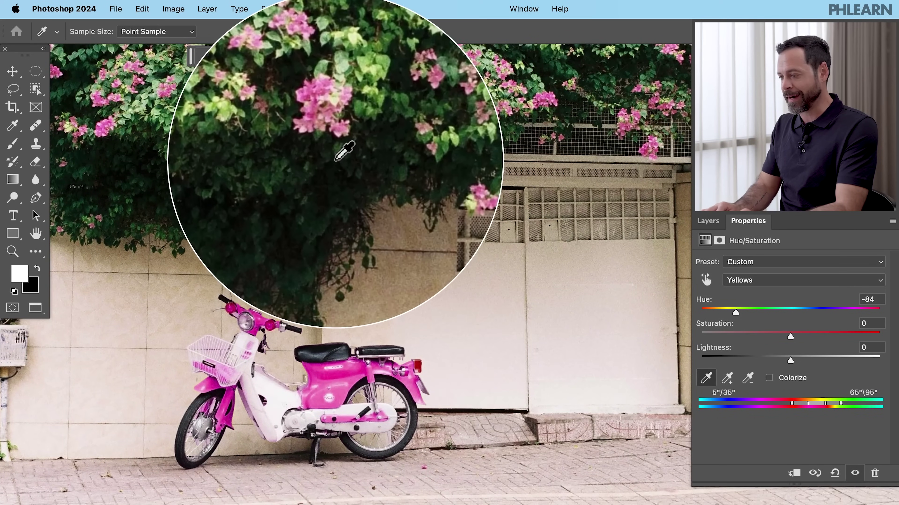
scroll(407, 312, right, 2)
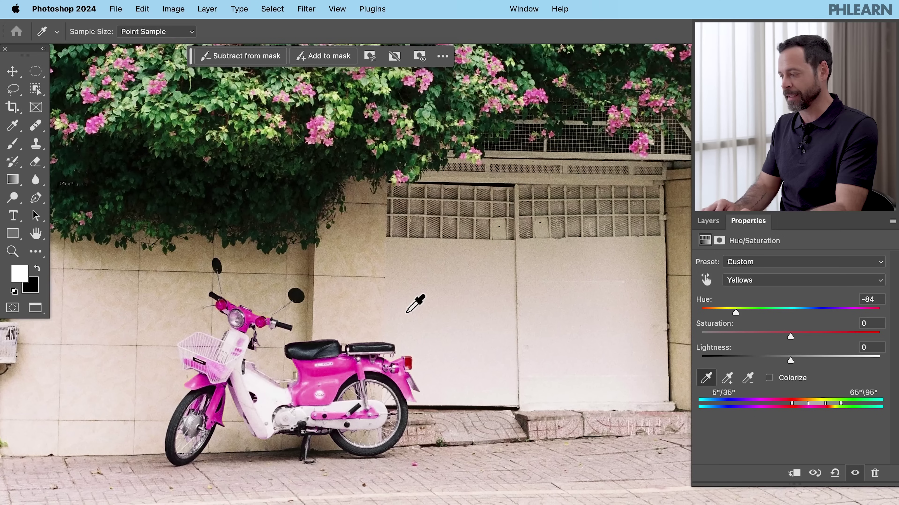
- Create a new empty layer above the Hue/Saturation layer and sample a pink from the flowers for the Brush tool
click(707, 221)
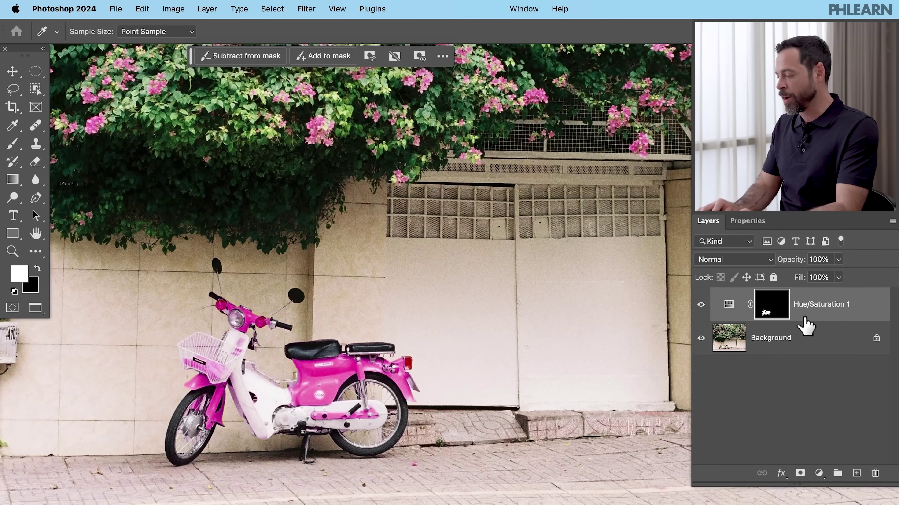
click(860, 473)
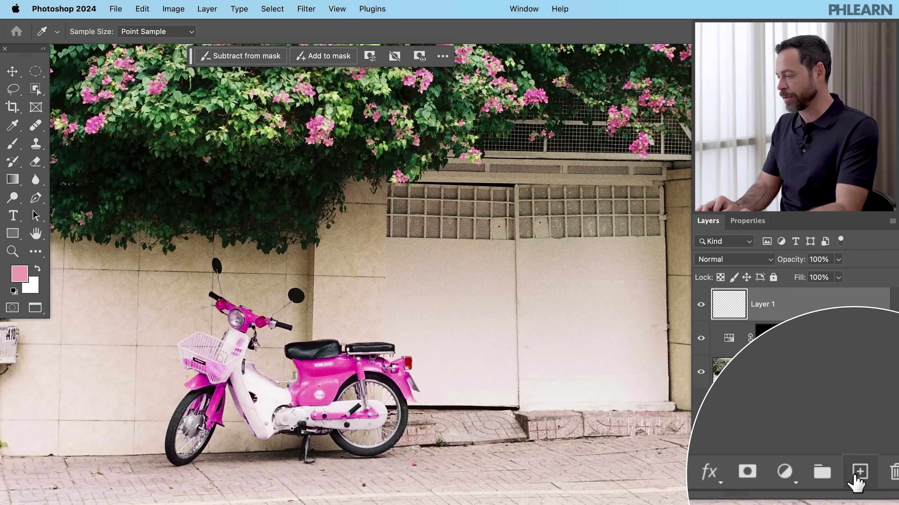
key(b)
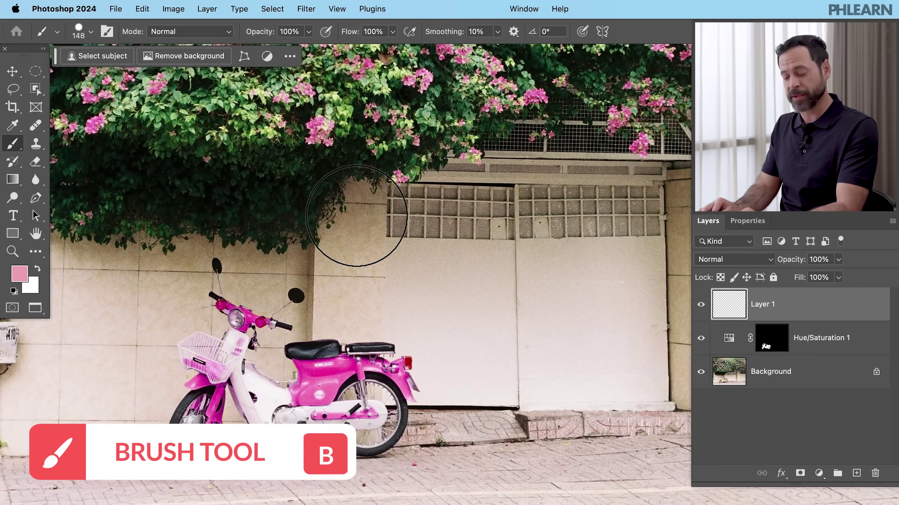
alt+click(330, 142)
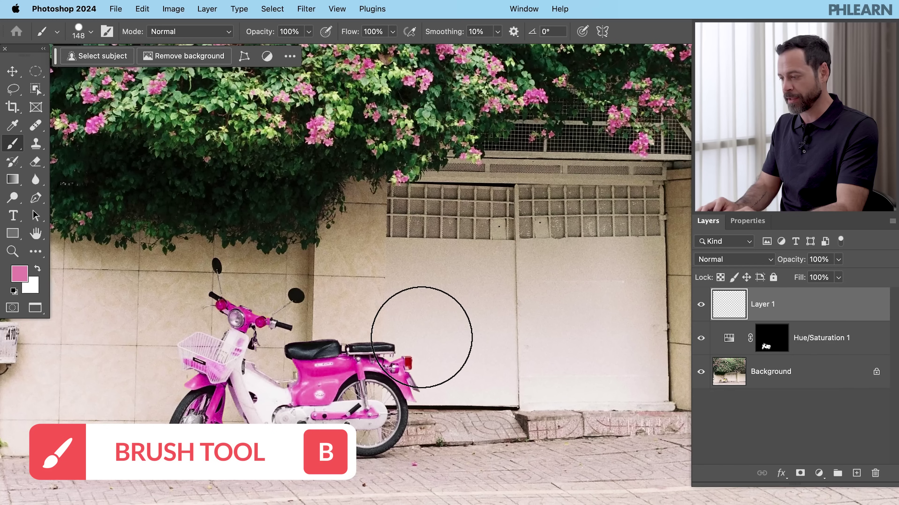
- Reduce the brush size to 80 and paint a swatch of the sampled pink on the wall behind the moped
key(bracketleft)
key(bracketleft)
key(bracketleft)
key(bracketleft)
key(bracketleft)
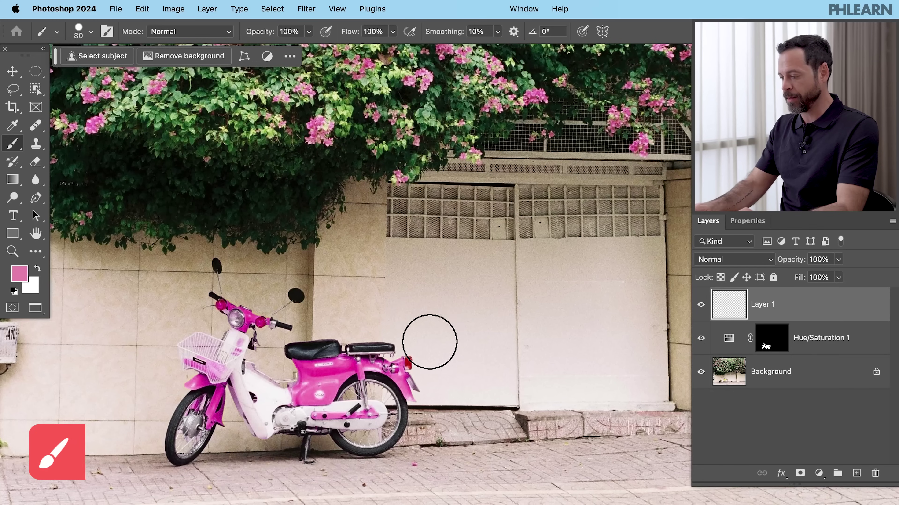
drag(436, 340, 437, 354)
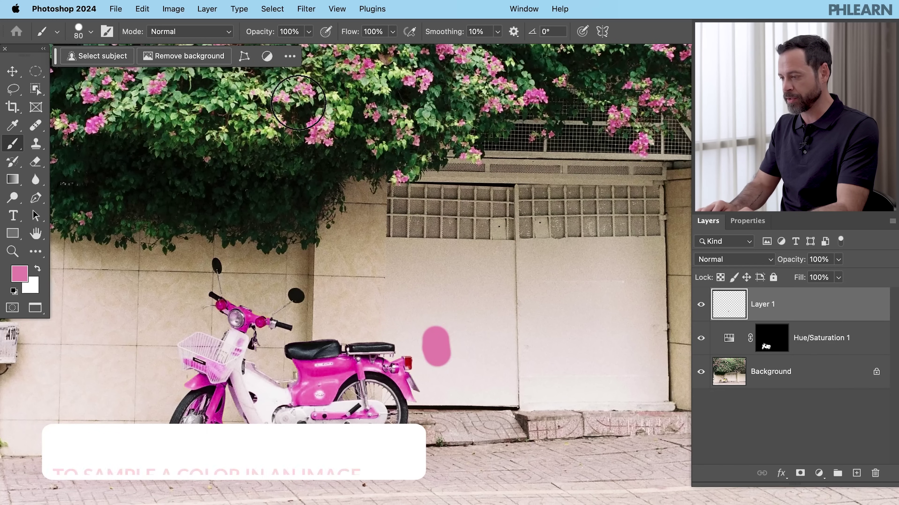
- Sample a lighter and a darker pink from the flowers and paint a swatch of each beside the first one
alt+click(310, 125)
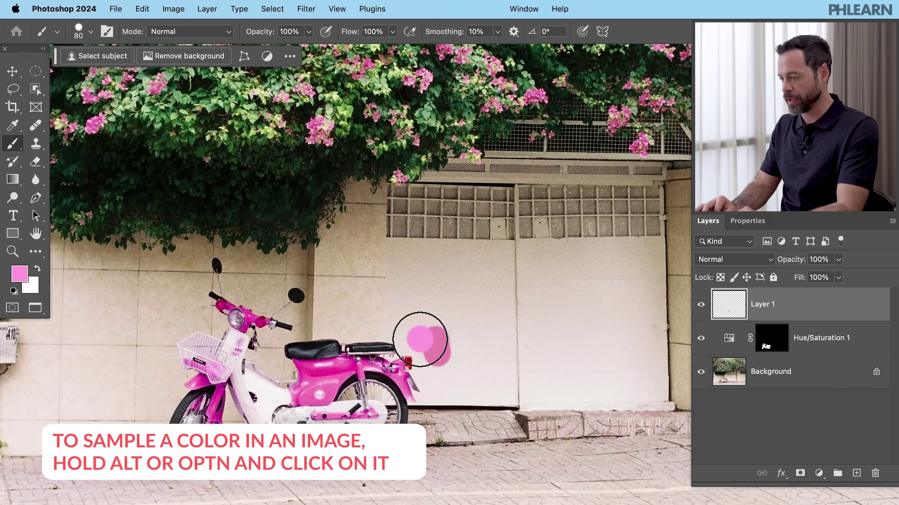
alt+click(313, 122)
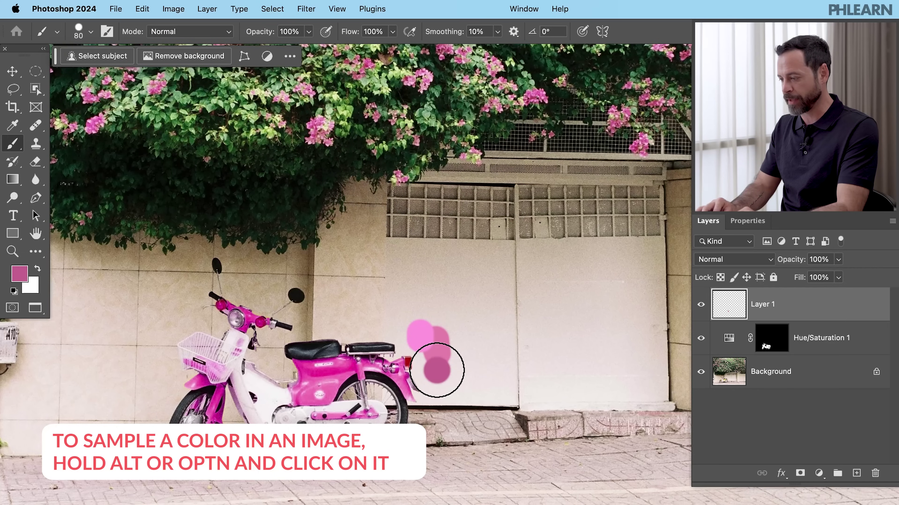
scroll(428, 362, up, 3)
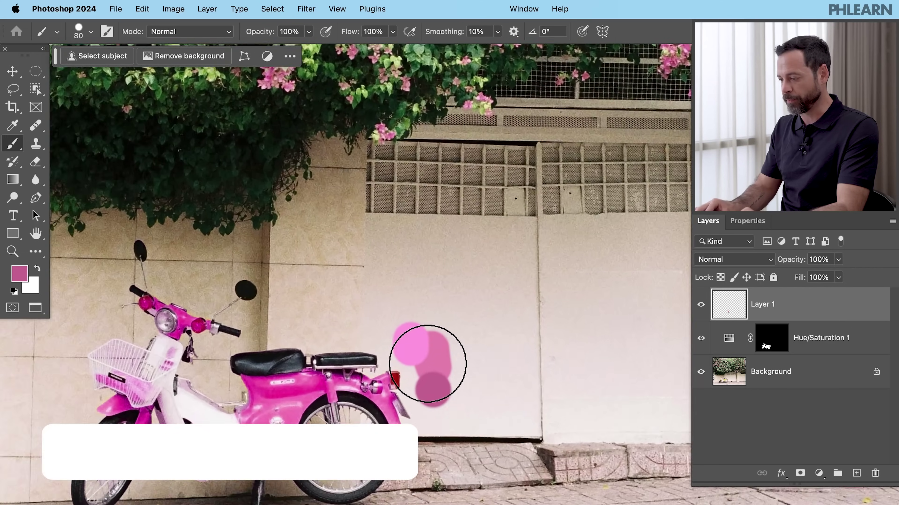
scroll(428, 363, down, 5)
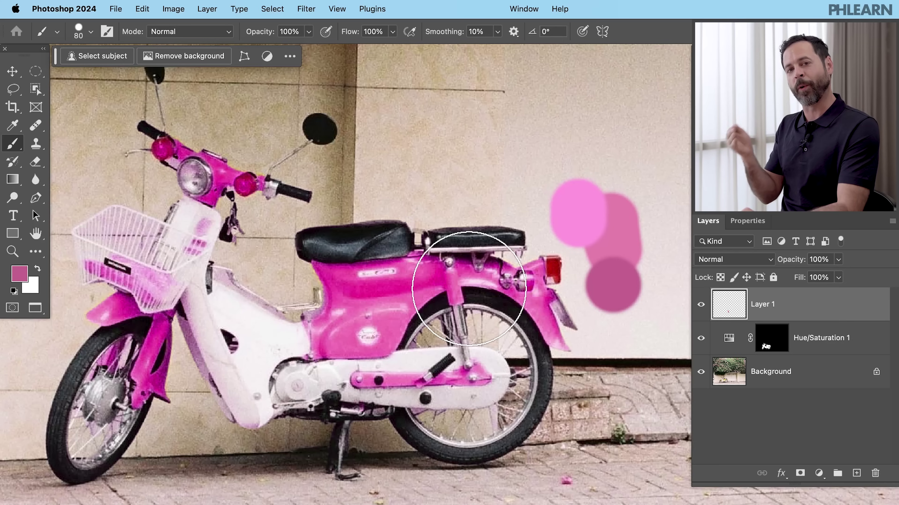
- Set the Hue/Saturation adjustment's Yellows hue to -73 and saturation to -33 to match the moped to the pink swatches
click(729, 345)
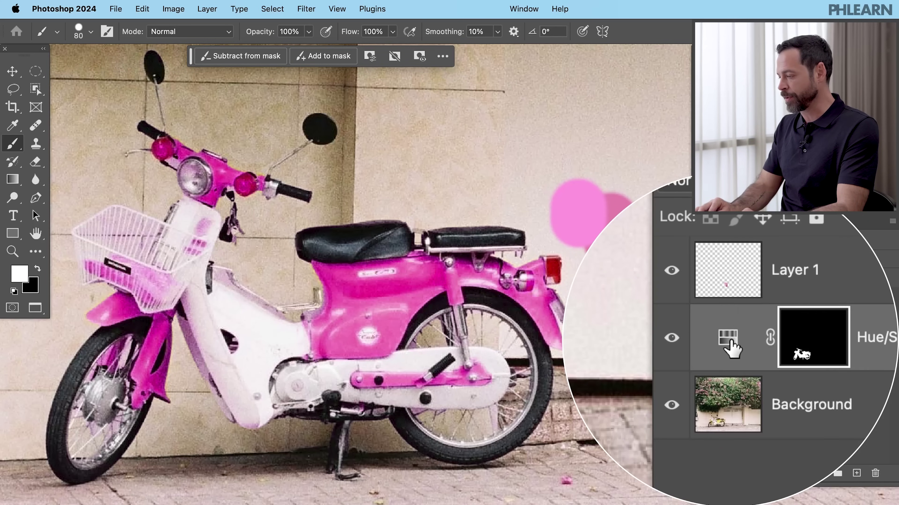
click(730, 344)
click(749, 223)
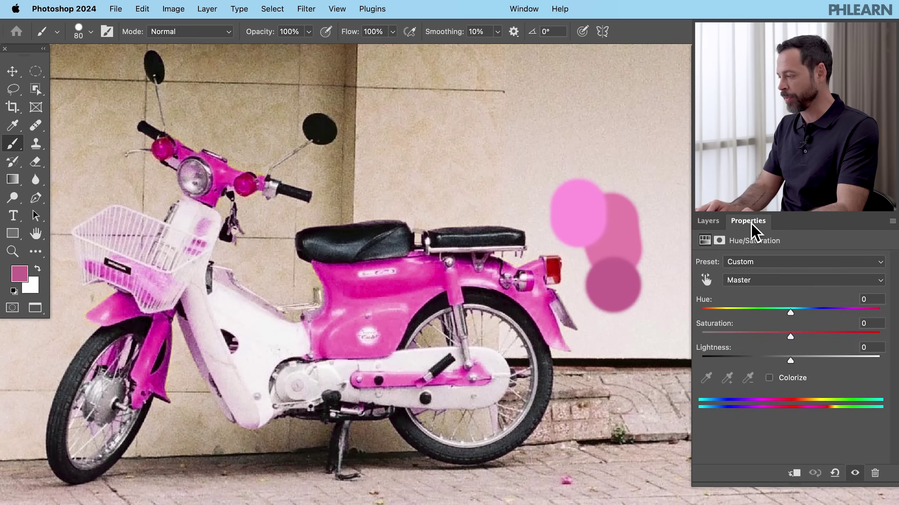
click(757, 283)
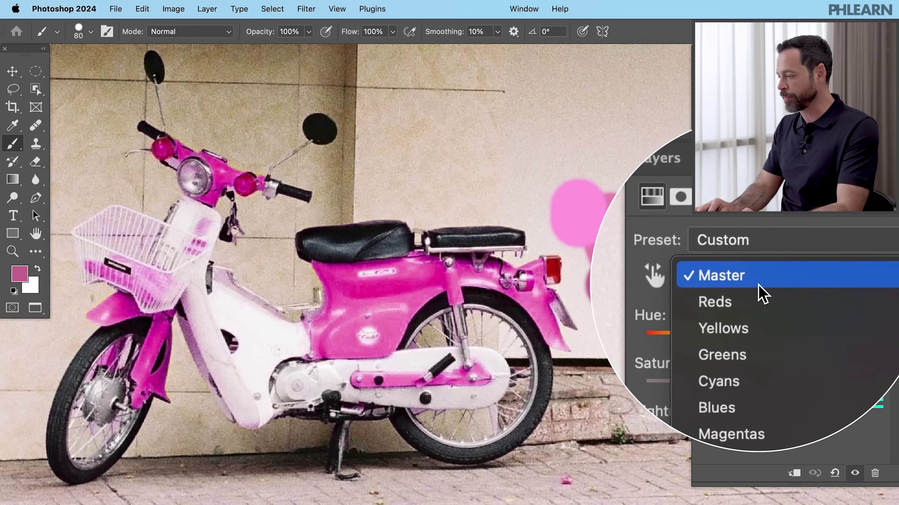
click(764, 317)
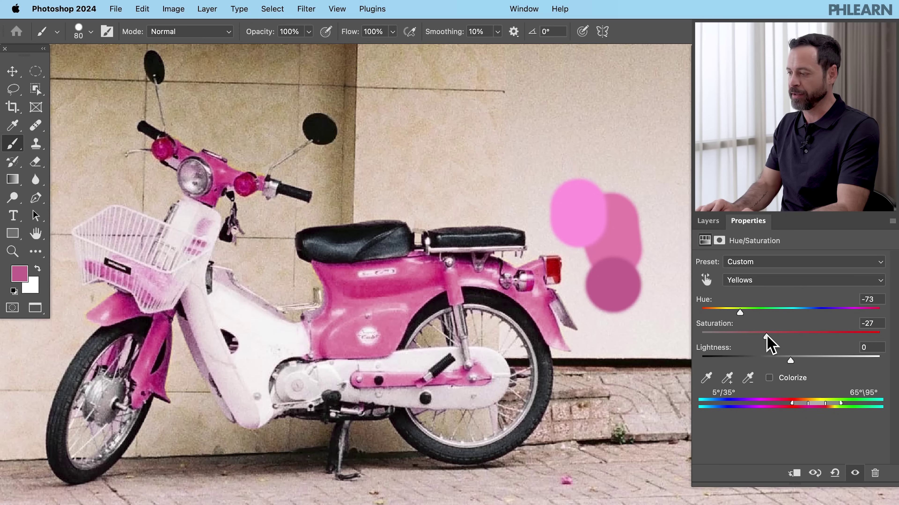
drag(766, 335, 766, 336)
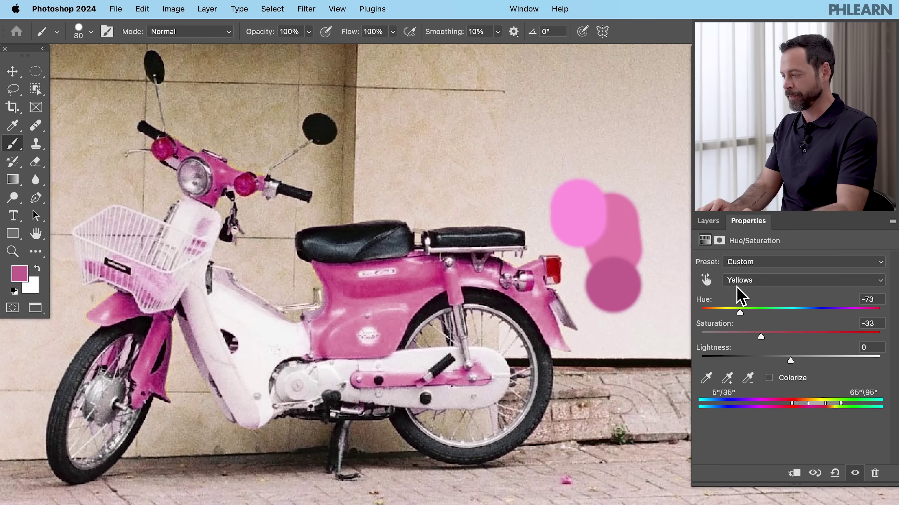
- Switch the Hue/Saturation layer off and on to compare the pink moped with the original yellow one beside the swatches
click(708, 221)
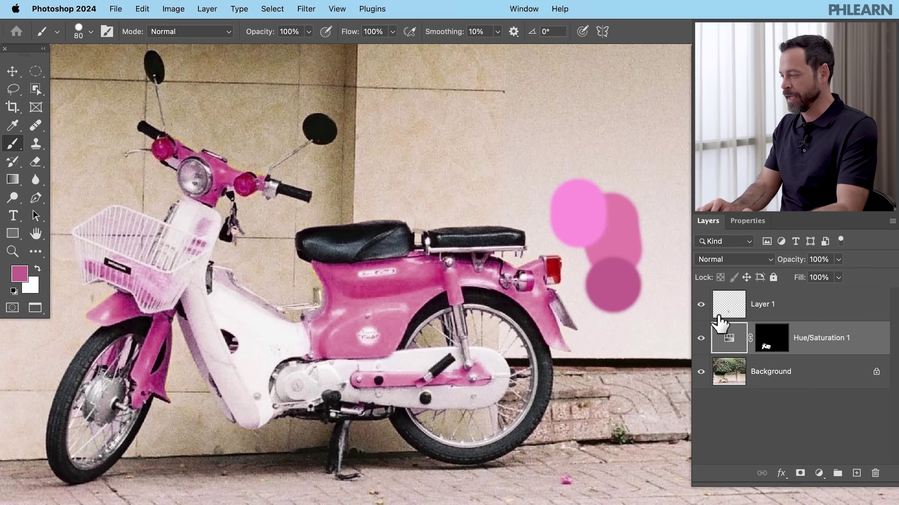
click(700, 339)
click(700, 339)
click(701, 339)
click(701, 339)
click(701, 339)
click(700, 339)
click(701, 339)
click(701, 339)
- Hide the swatch layer and compare the moped and its orange indicators with and without the Hue/Saturation adjustment
click(700, 304)
click(701, 304)
click(700, 304)
click(700, 339)
click(700, 339)
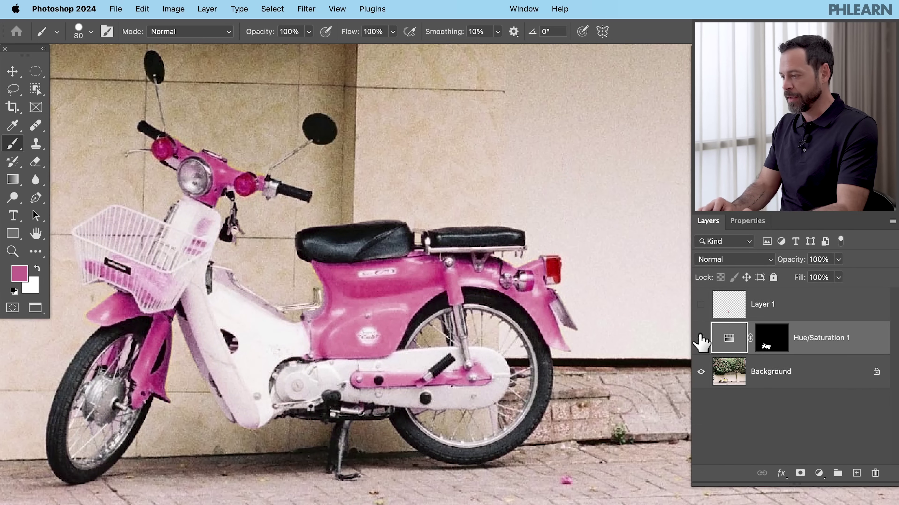
click(700, 339)
click(700, 339)
click(700, 339)
click(701, 339)
click(700, 339)
click(700, 339)
click(700, 339)
click(700, 339)
click(701, 339)
click(701, 339)
click(701, 339)
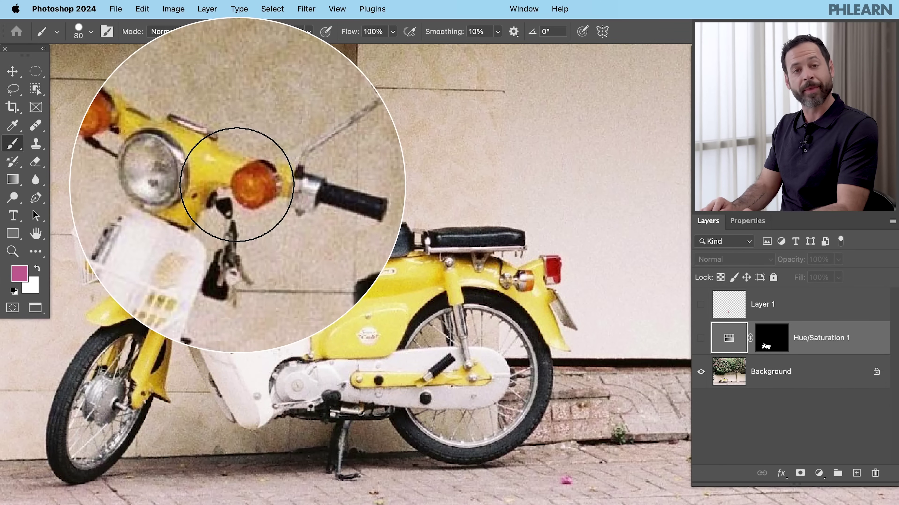
click(700, 339)
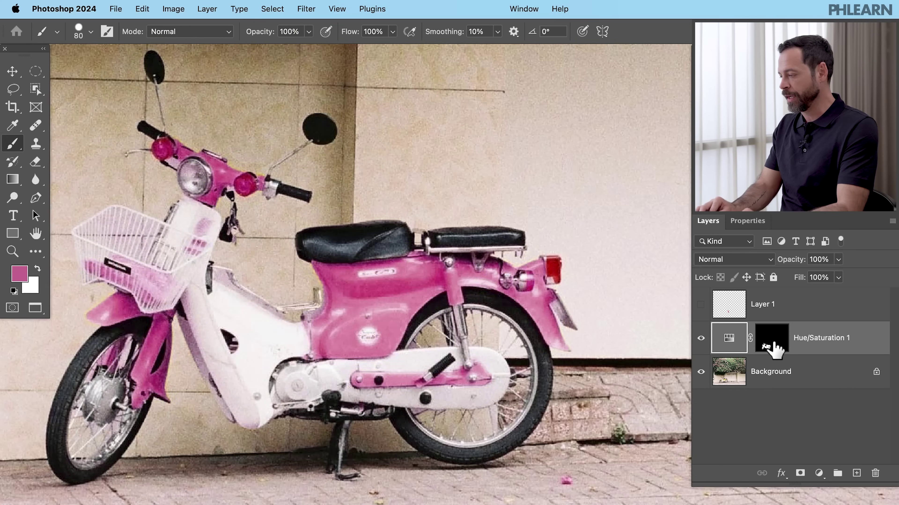
- Paint black on the Hue/Saturation mask with a size 15 brush over both front indicators to restore their original orange
click(774, 349)
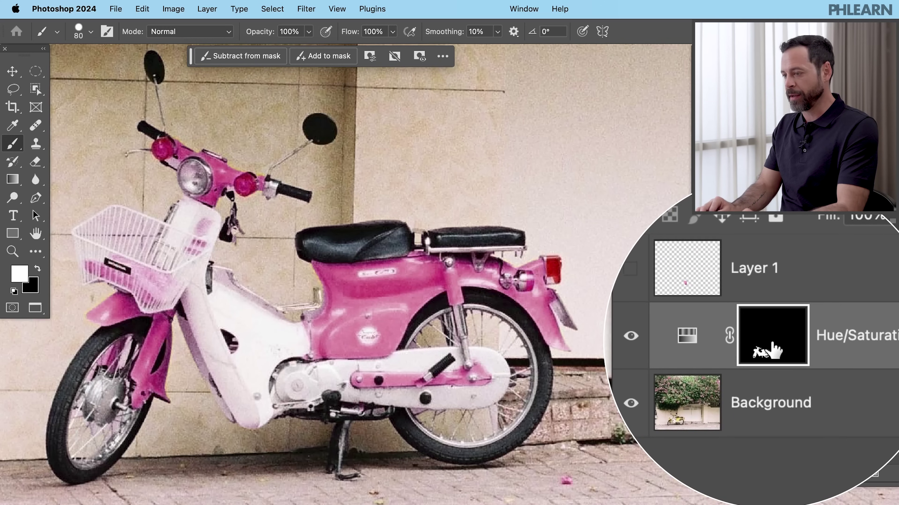
click(244, 59)
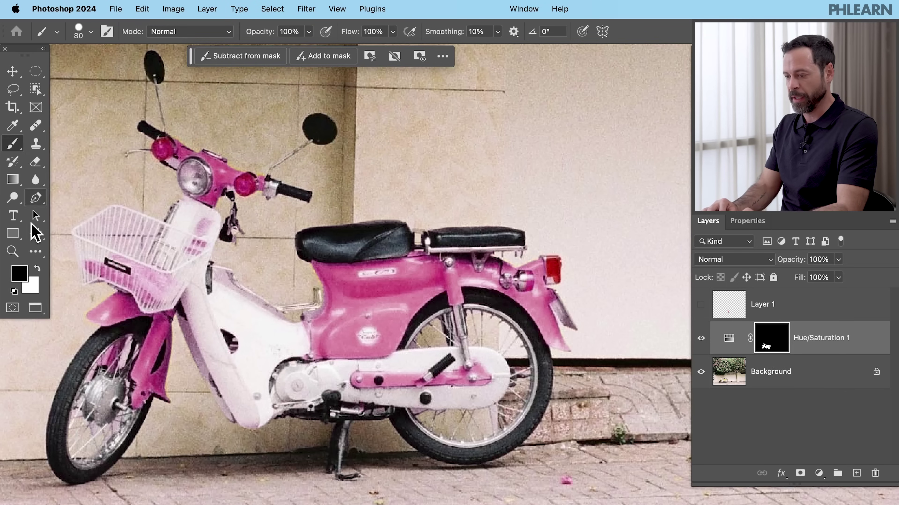
key(bracketleft)
key(bracketleft)
key(bracketleft)
key(bracketleft)
key(bracketleft)
key(bracketleft)
key(bracketleft)
key(bracketleft)
key(bracketleft)
key(bracketleft)
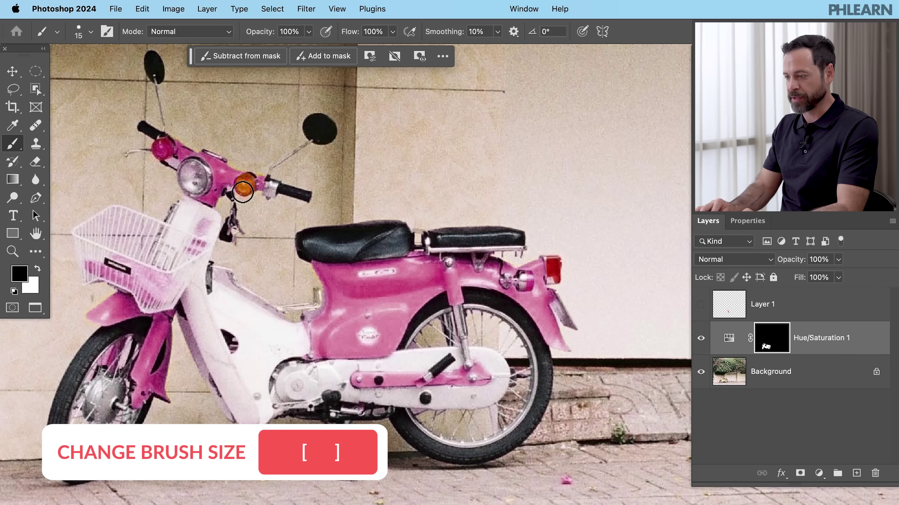
drag(156, 151, 160, 153)
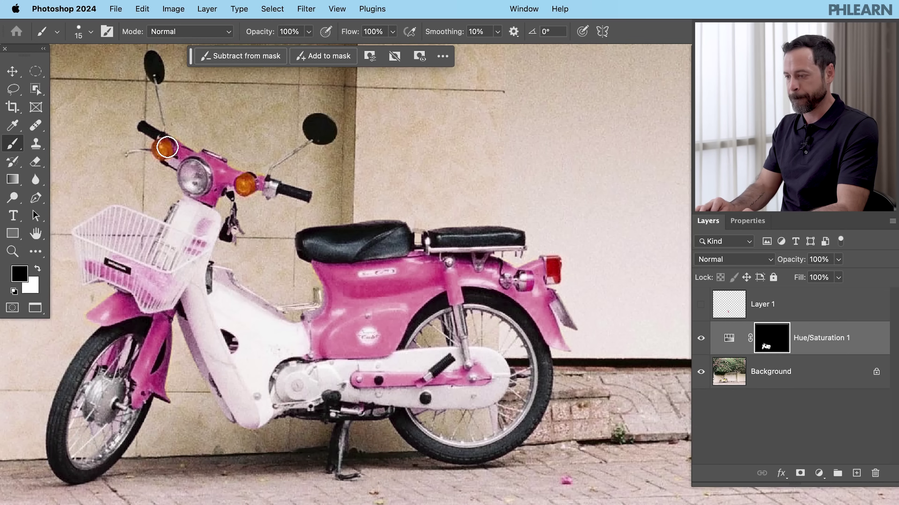
- Mask the rear indicator out of the Hue/Saturation adjustment, checking it against the original by toggling the layer's visibility
click(701, 339)
click(701, 339)
click(701, 338)
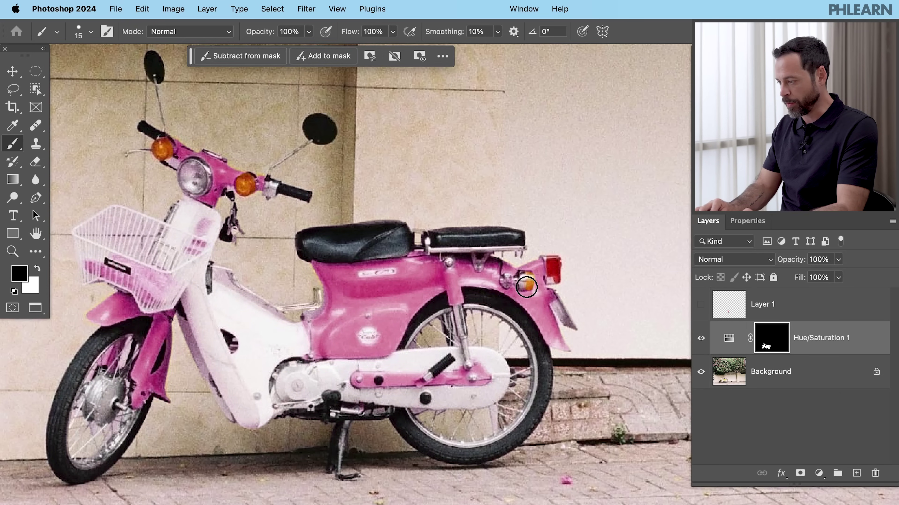
click(702, 338)
click(701, 339)
click(701, 338)
click(701, 338)
click(701, 338)
click(701, 338)
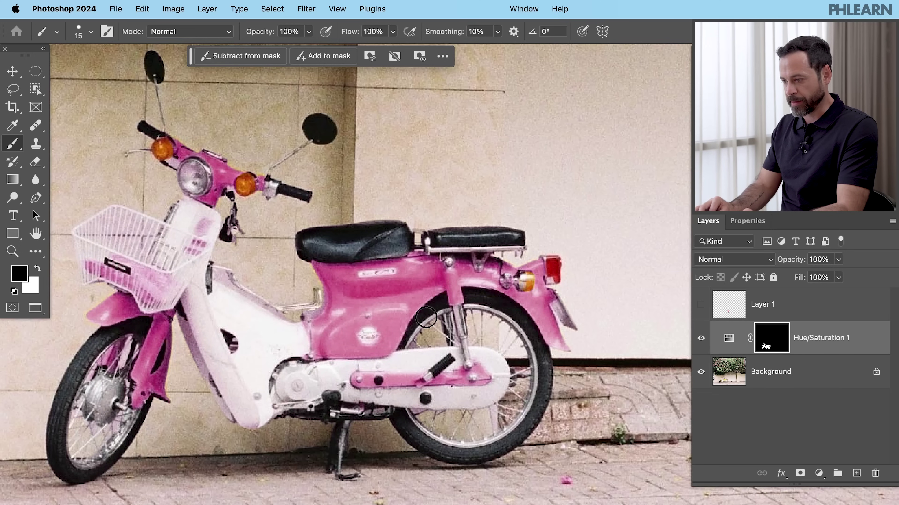
- Compare the recoloured moped with the original, and examine how its pink suits the flowers in the whole photo
click(700, 339)
click(701, 338)
click(701, 339)
click(701, 339)
click(701, 338)
click(700, 339)
click(700, 339)
click(701, 339)
key(super+0)
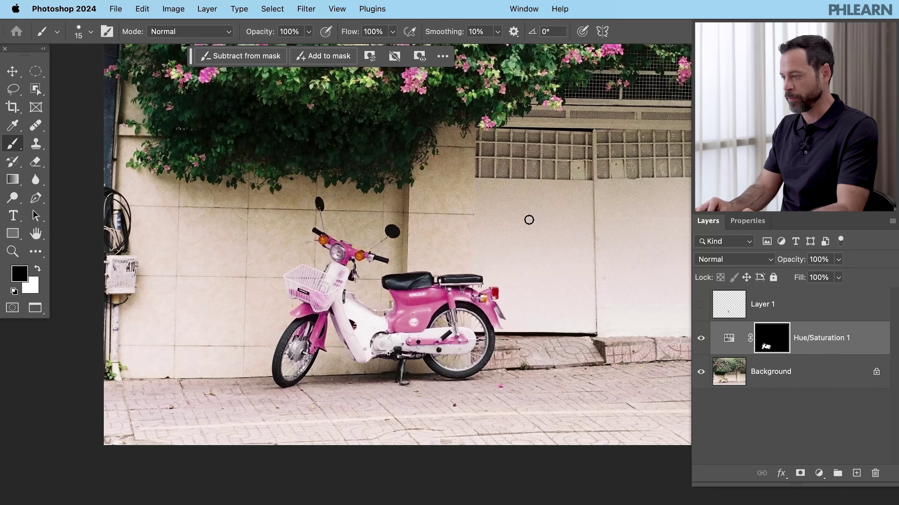
scroll(528, 219, down, 2)
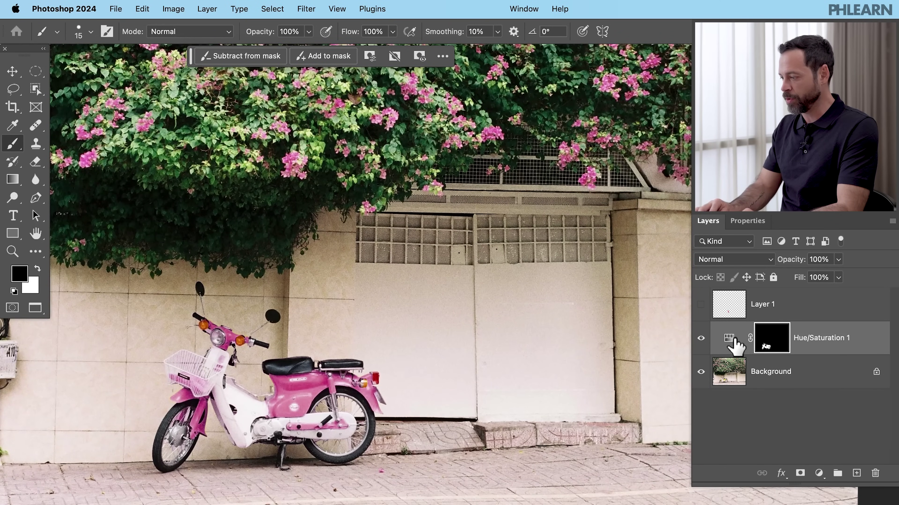
- Set the Yellows lightness of the Hue/Saturation adjustment to +13 to brighten the moped's pink
click(736, 303)
click(739, 260)
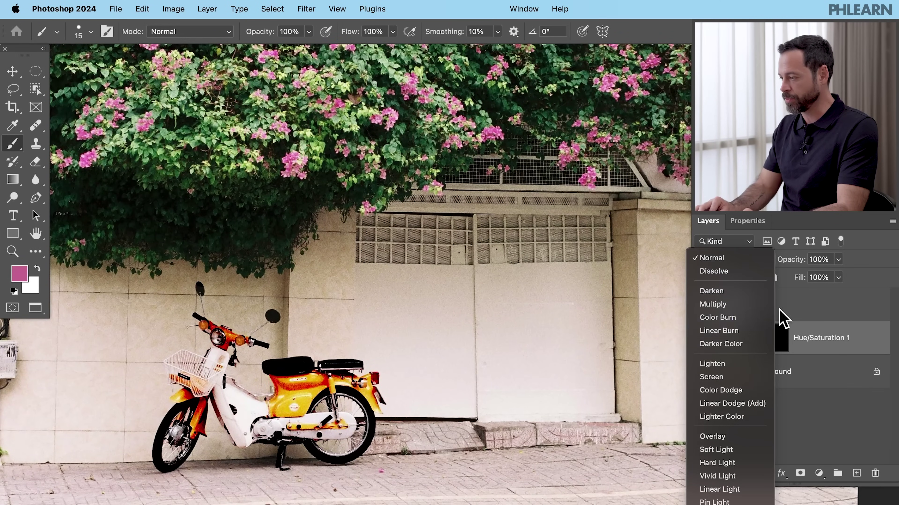
click(746, 339)
click(761, 221)
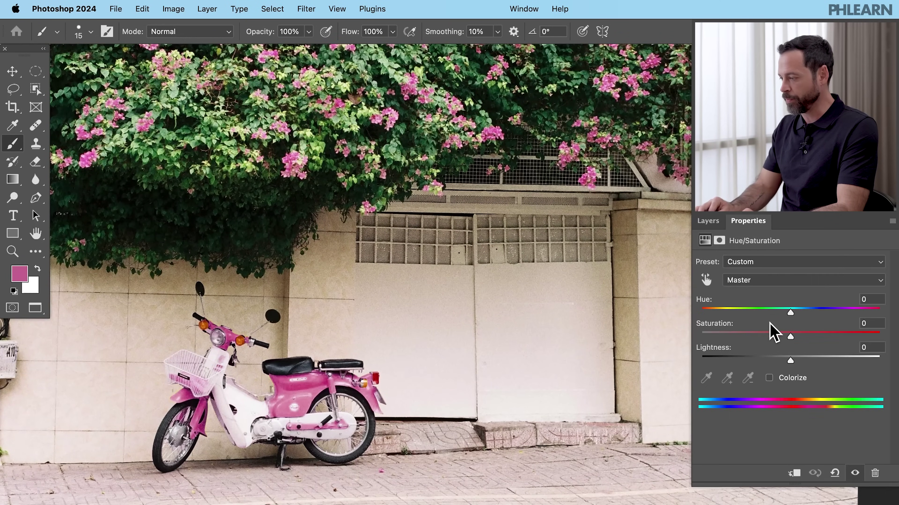
click(766, 282)
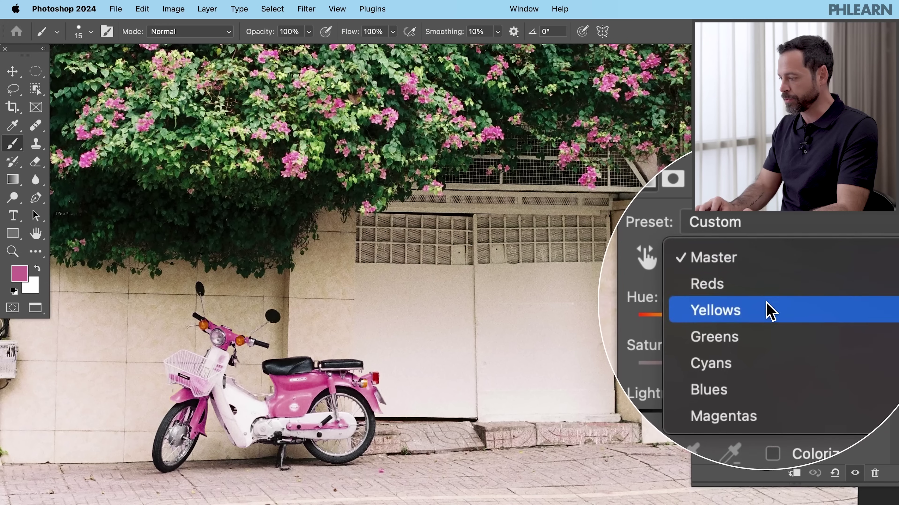
click(769, 311)
drag(790, 361, 804, 358)
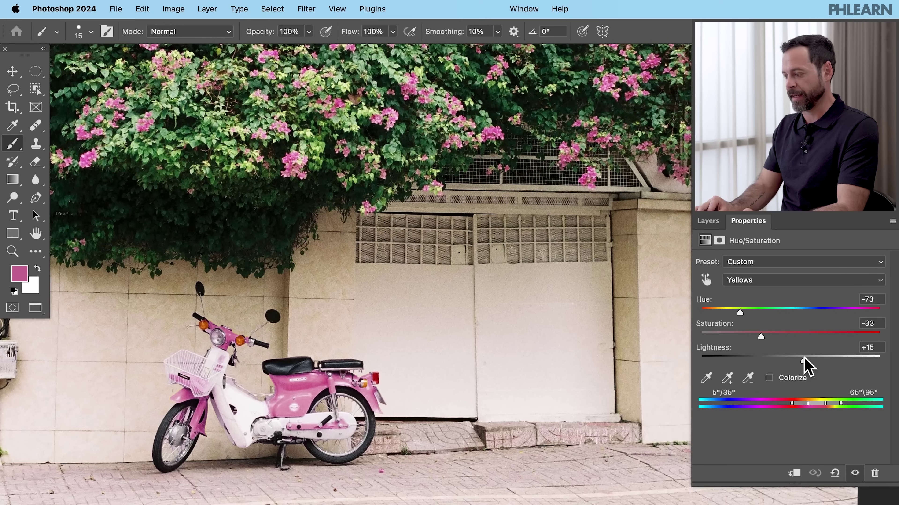
mouse_move(804, 359)
mouse_down()
mouse_move(755, 359)
mouse_move(798, 359)
mouse_up()
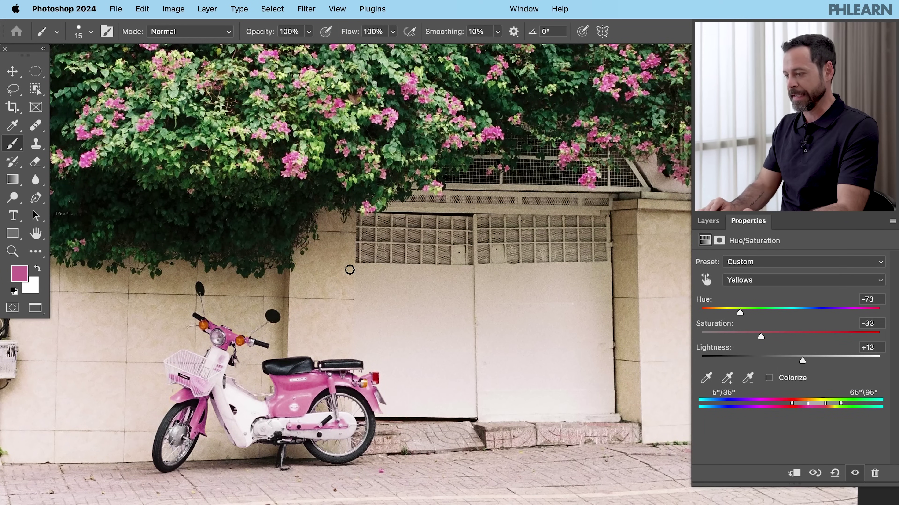
- Toggle the Hue/Saturation layer to compare the lightened pink moped with the original photo
scroll(349, 269, down, 5)
scroll(349, 270, left, 2)
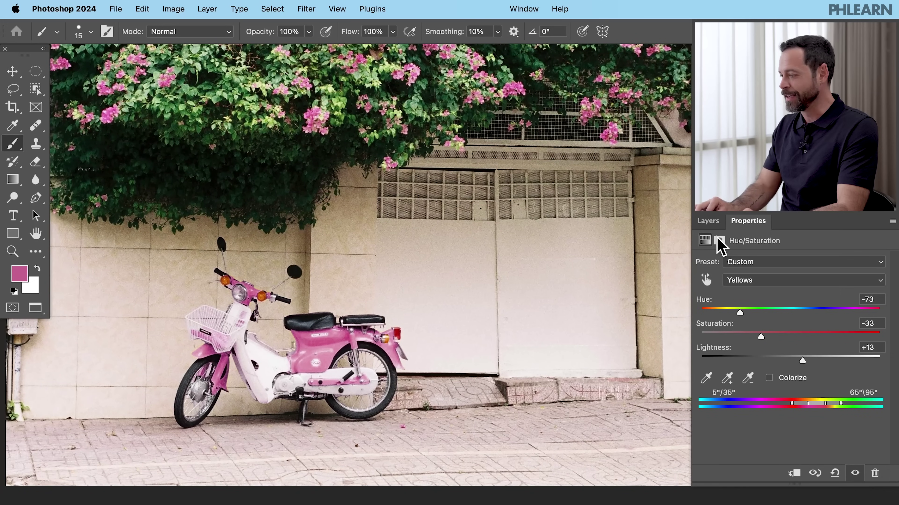
click(707, 221)
click(700, 338)
click(700, 338)
click(700, 338)
click(700, 338)
scroll(418, 302, up, 1)
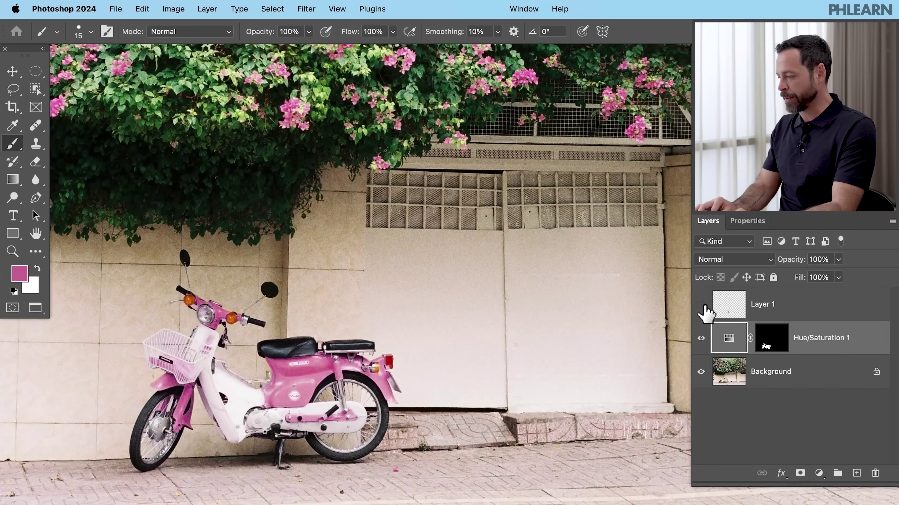
- Check the colour swatches on Layer 1 once more and delete that layer
click(701, 304)
click(701, 304)
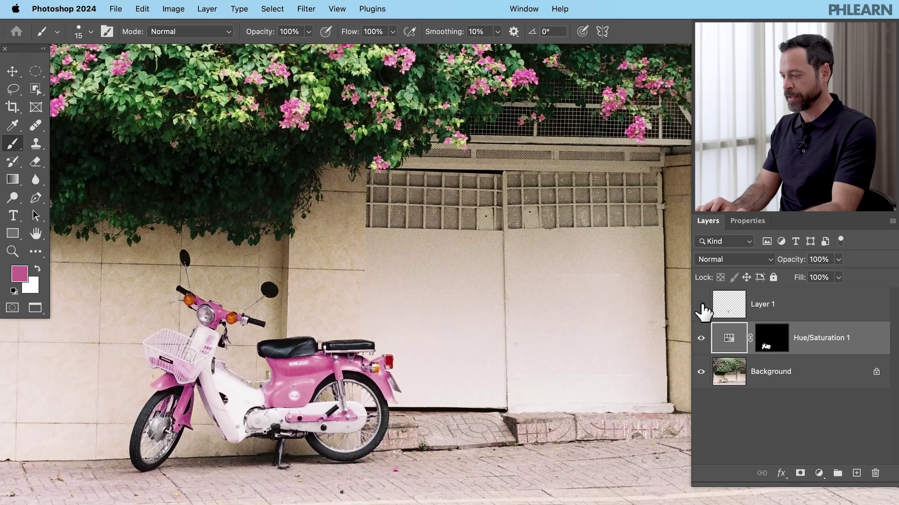
click(701, 304)
click(797, 314)
key(Delete)
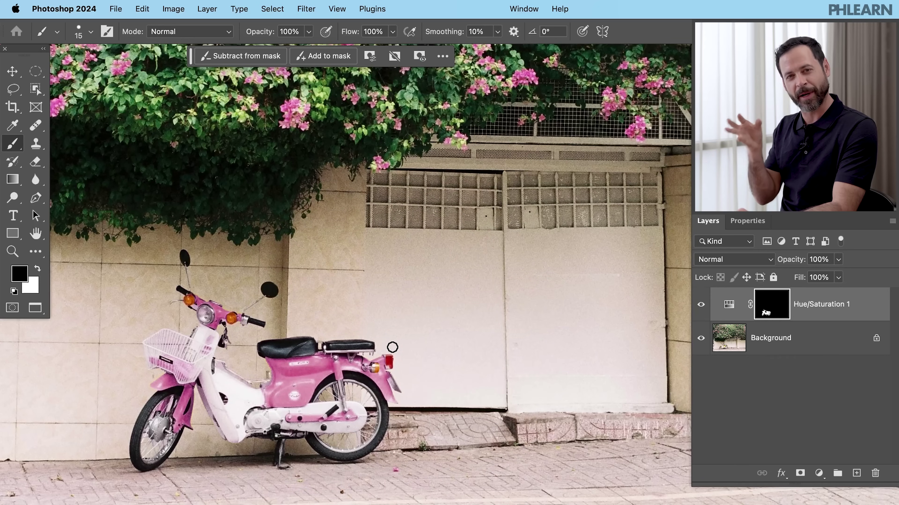
- Add the text "Summer" on the white gate beside the moped with the Type tool
key(t)
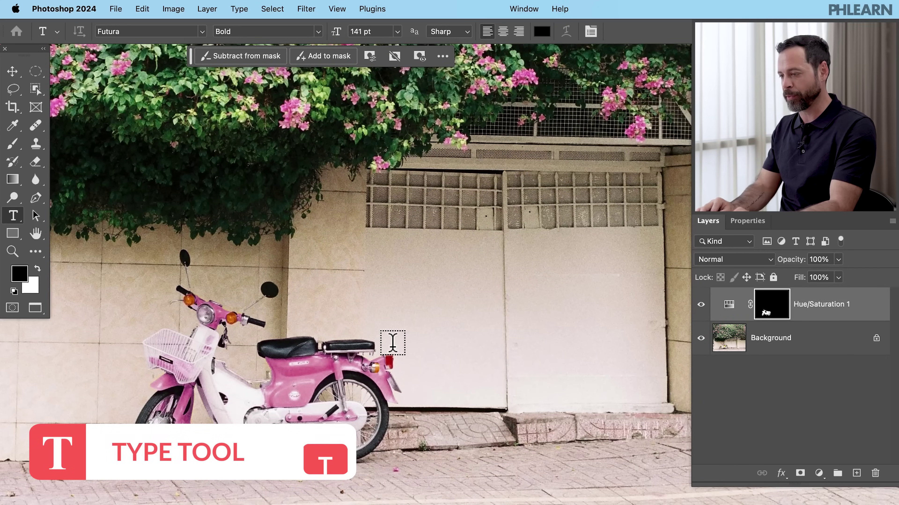
click(420, 321)
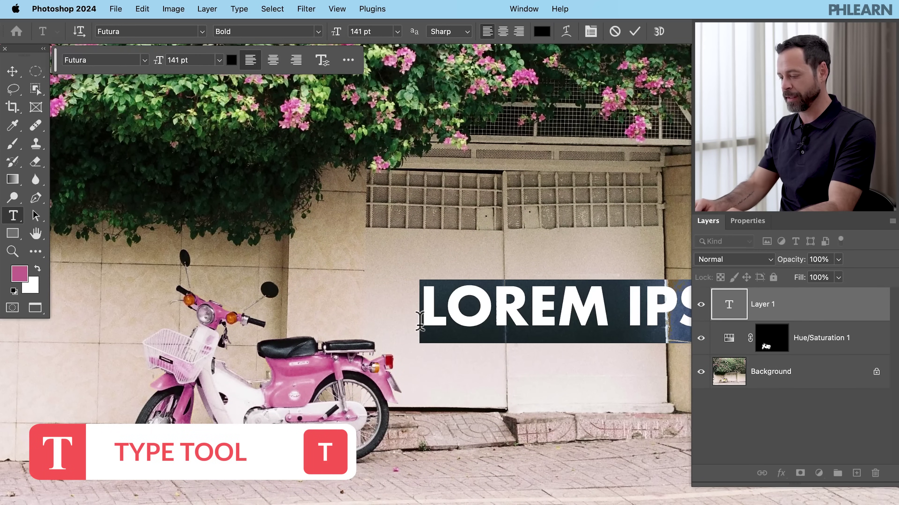
text(Summer)
key(super+Return)
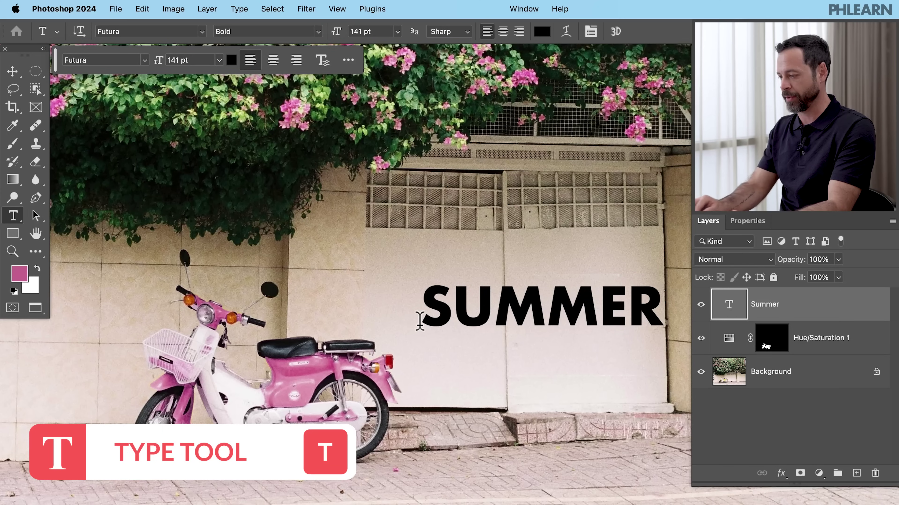
- Move the "Summer" text so that it sits centred across the two white gate panels
key(v)
drag(525, 322, 495, 322)
scroll(427, 395, right, 5)
scroll(427, 396, down, 1)
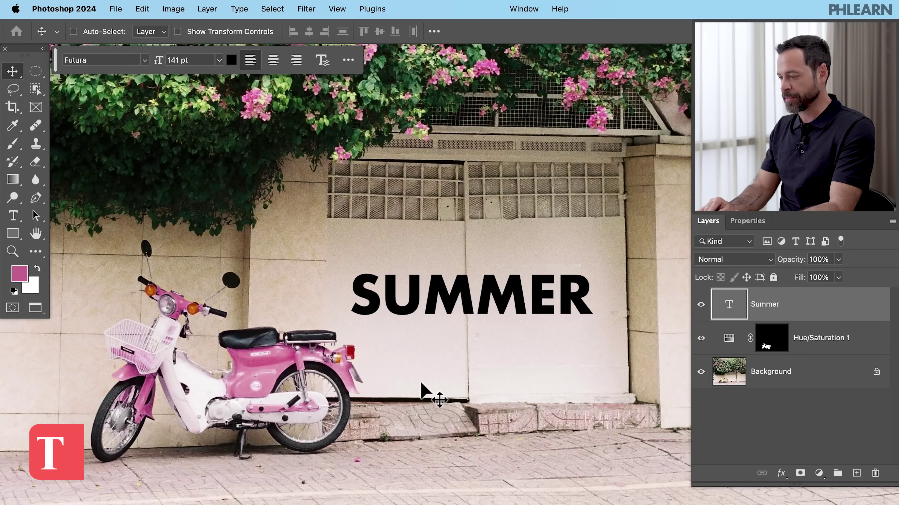
scroll(421, 383, left, 3)
scroll(421, 383, up, 1)
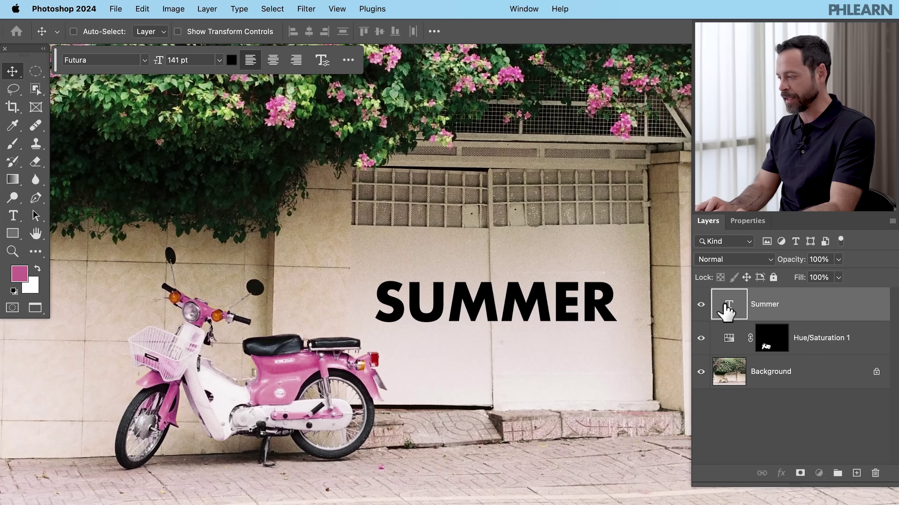
- Change the "Summer" text colour to a pink sampled from the moped's body and return to the Move tool
click(747, 226)
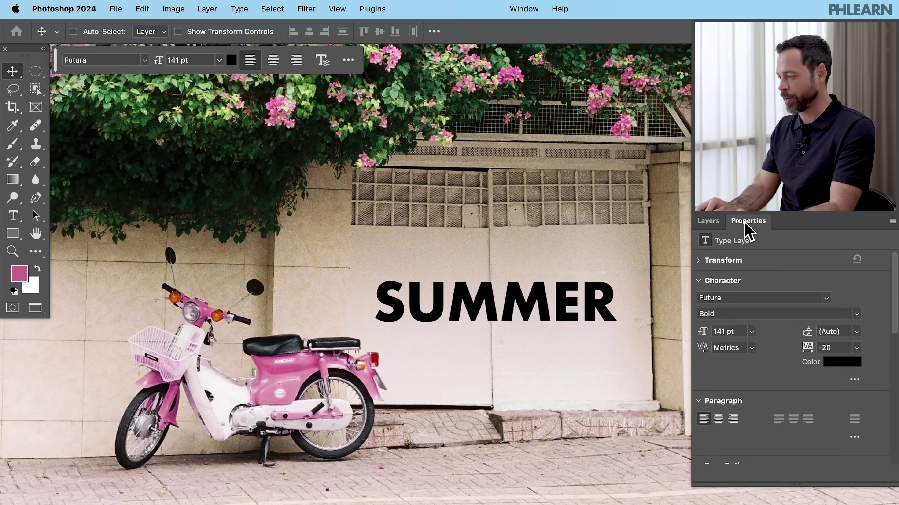
click(834, 363)
drag(306, 216, 583, 340)
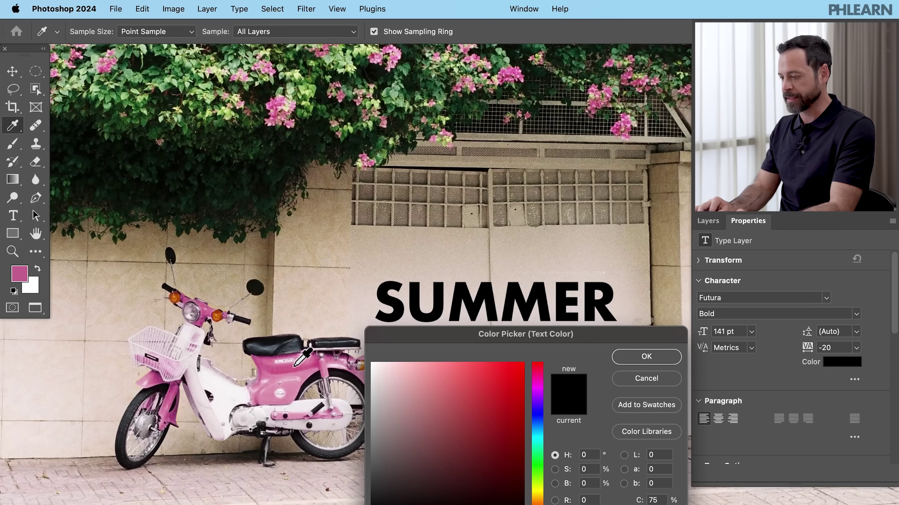
click(305, 373)
click(305, 374)
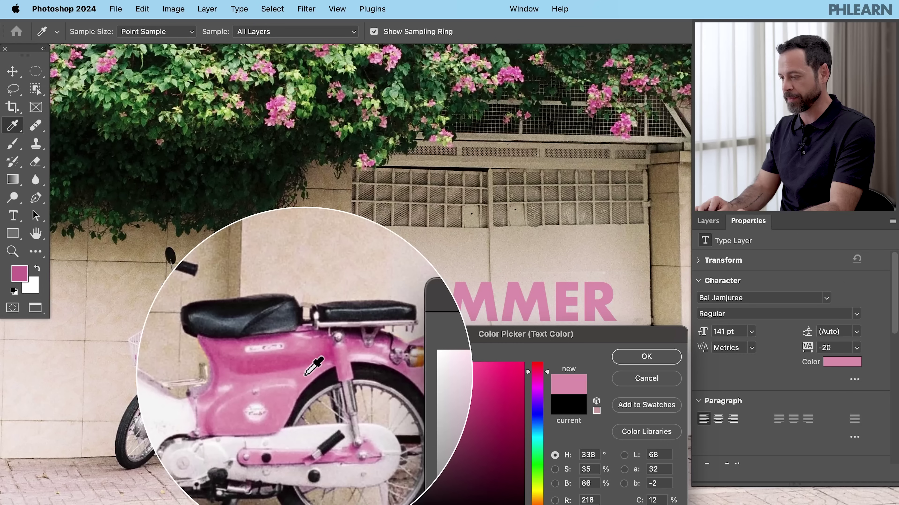
click(646, 357)
key(v)
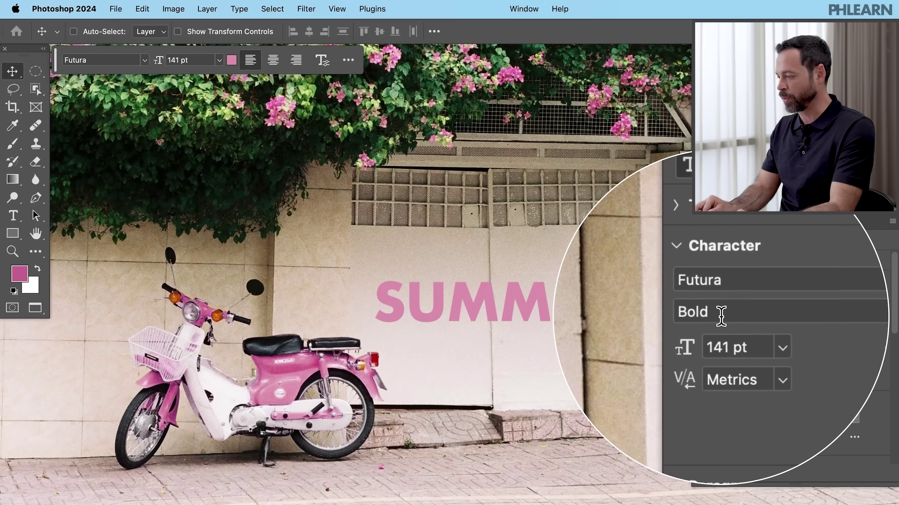
- Duplicate the "Summer" text layer and move the copy straight up so it sits directly above the original word
click(709, 221)
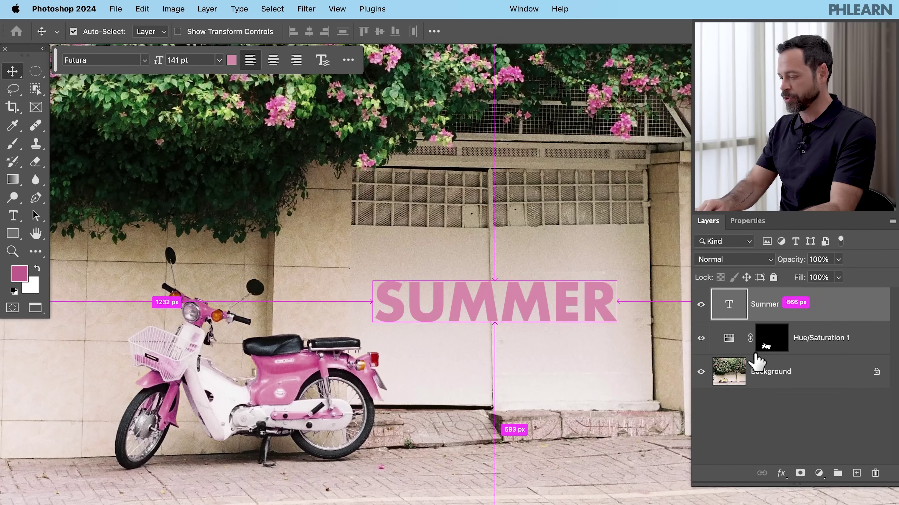
key(super+j)
key(super)
drag(505, 353, 505, 308)
- Replace the wording of the upper text copy with "one great" and commit the edit
double_click(735, 296)
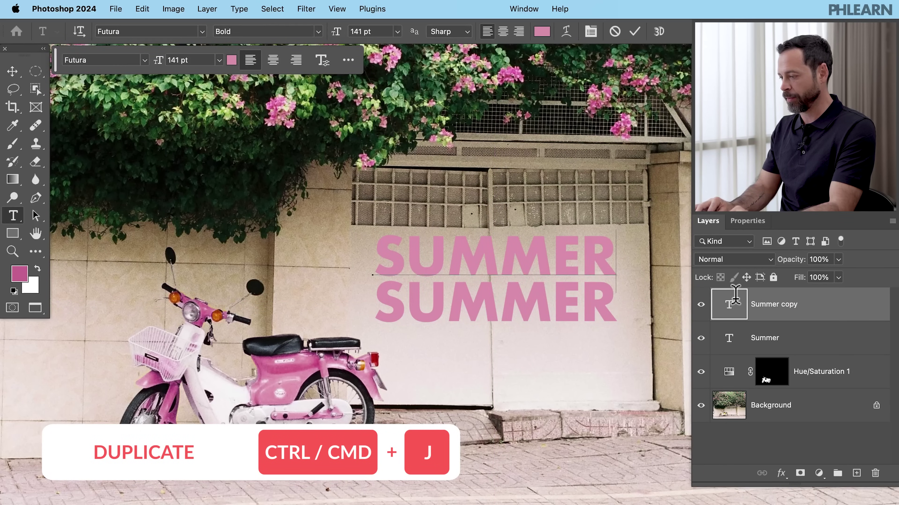
double_click(730, 311)
text(ONE )
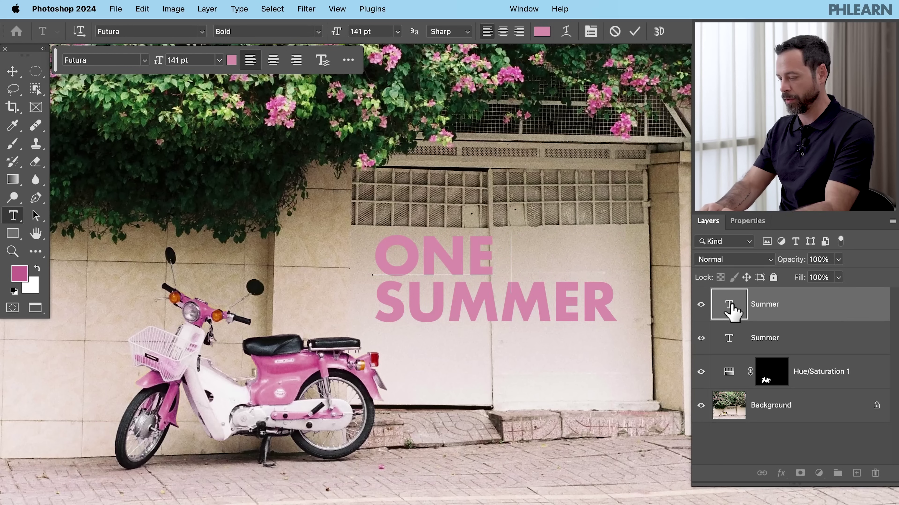
text(great)
key(super+Return)
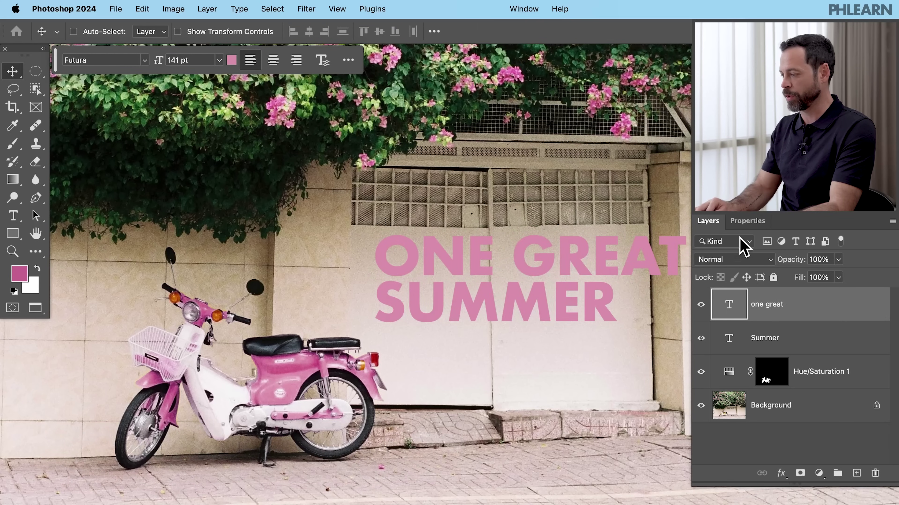
- Reduce the "one great" text size to 50 pt
click(750, 225)
drag(707, 339, 671, 333)
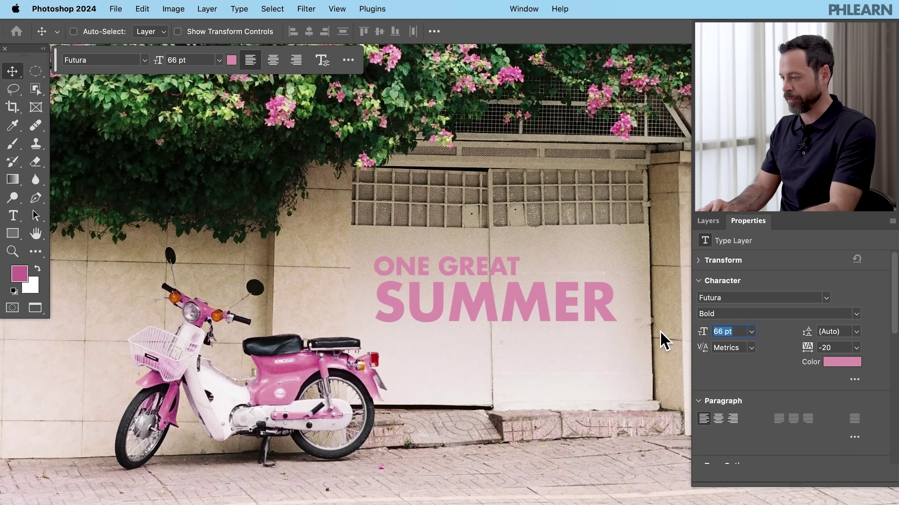
drag(652, 332, 647, 333)
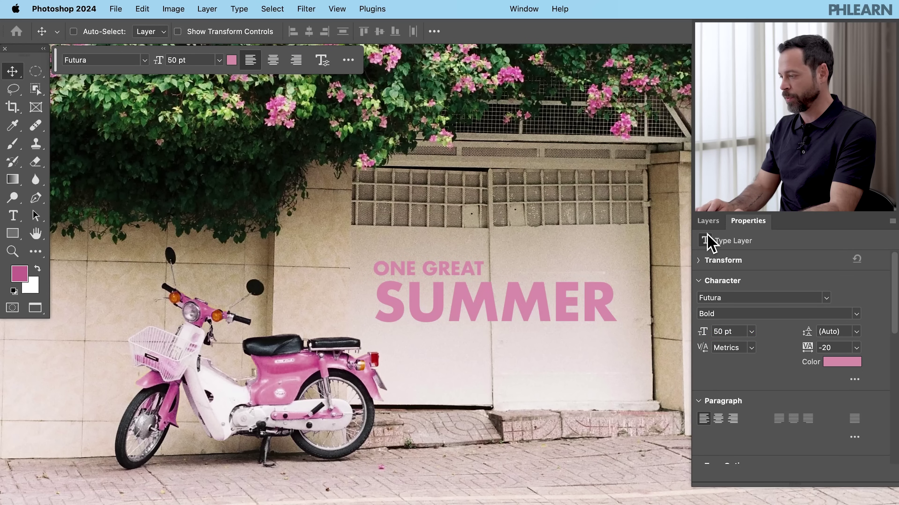
- Select both the "one great" and "Summer" text layers and align their left edges
click(708, 221)
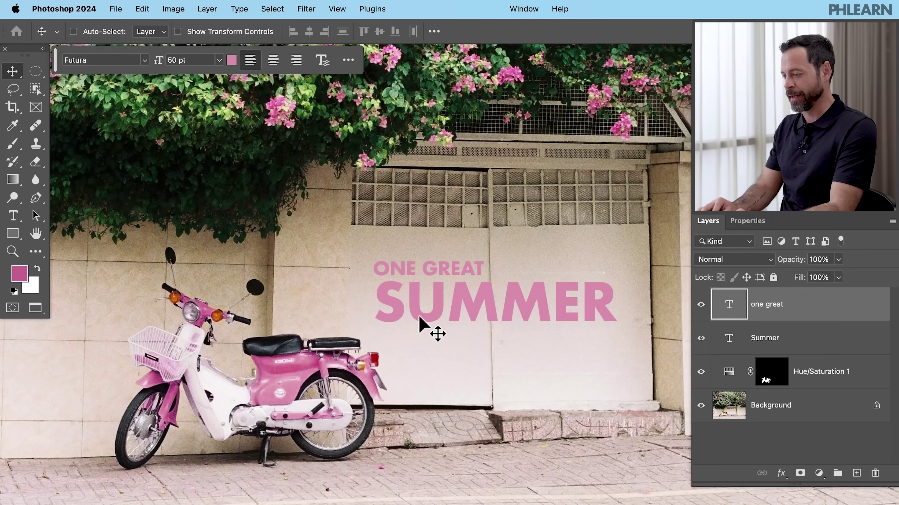
shift+click(772, 338)
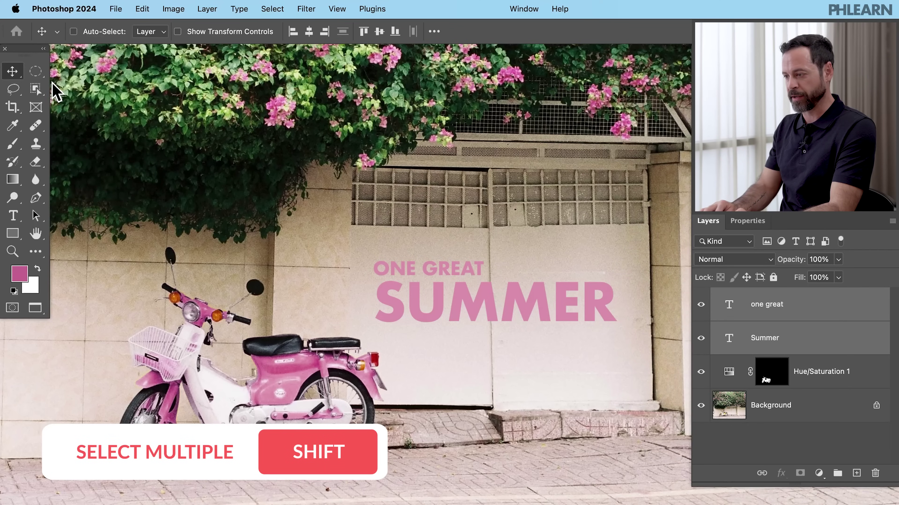
click(292, 32)
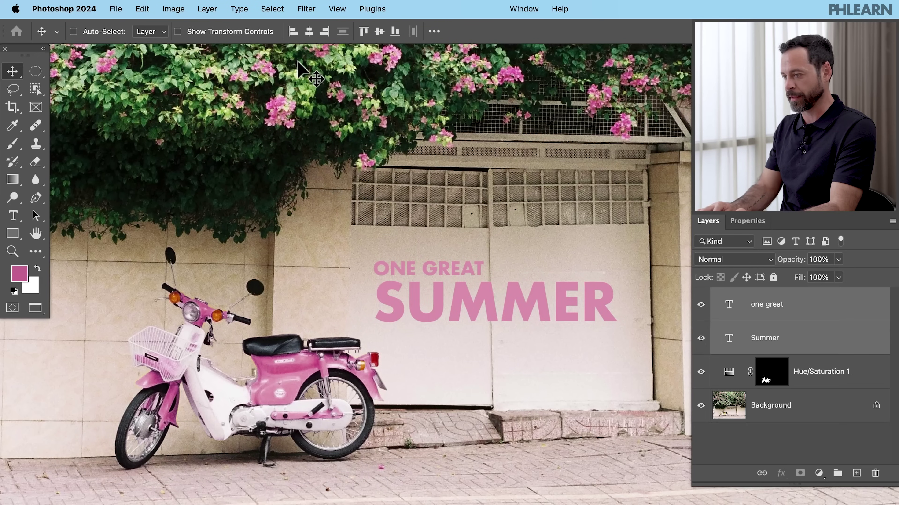
click(293, 32)
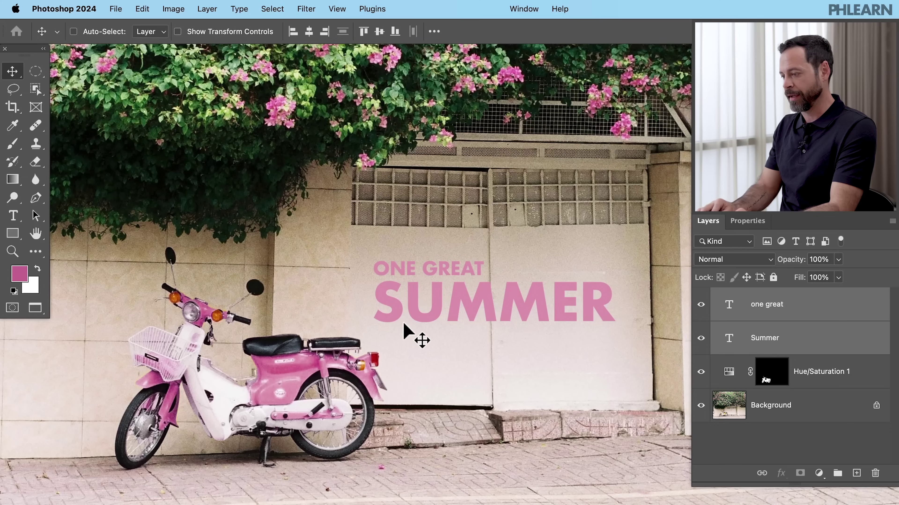
- Group the "one great" and "Summer" text layers and shift the group slightly up and to the left on the gate
click(785, 316)
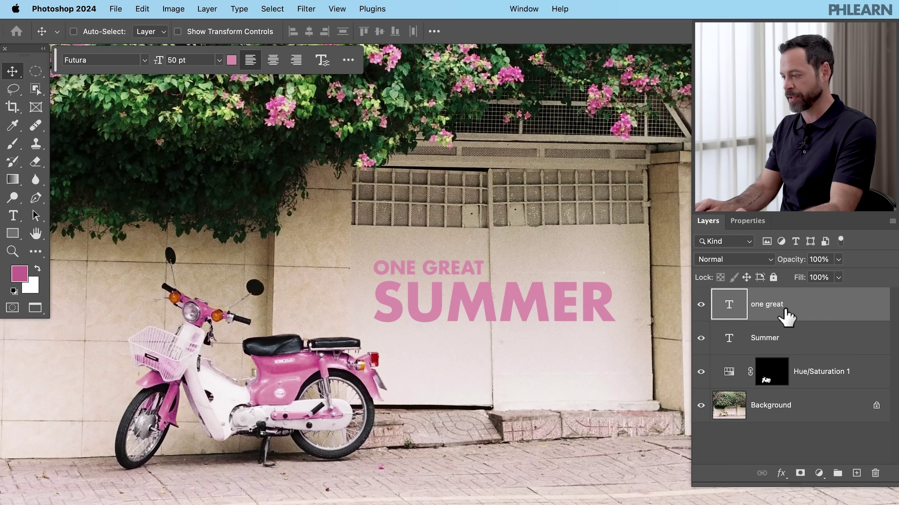
shift+click(796, 350)
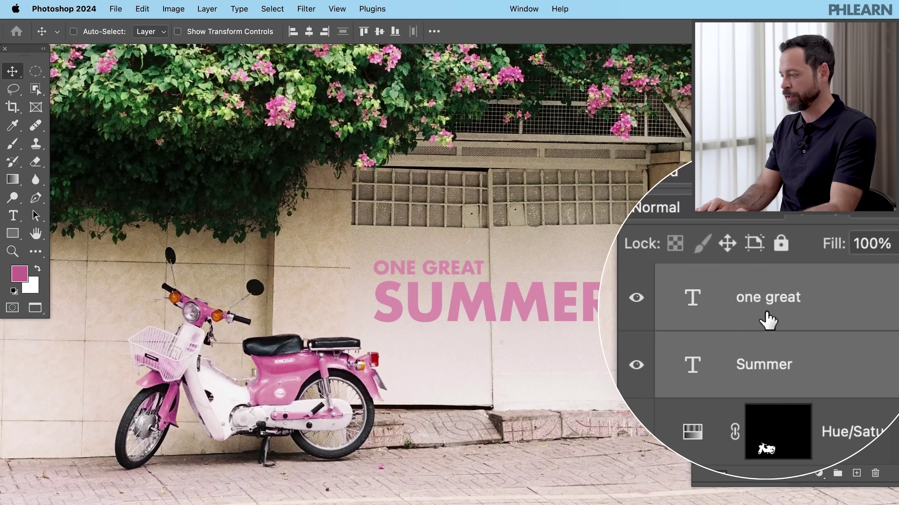
key(super)
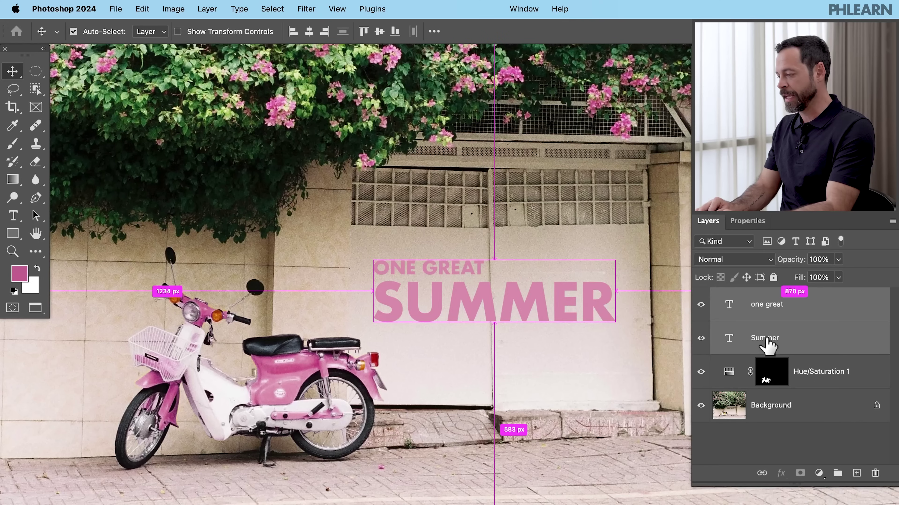
key(super+g)
mouse_move(633, 333)
mouse_down()
mouse_move(624, 336)
mouse_move(625, 321)
mouse_up()
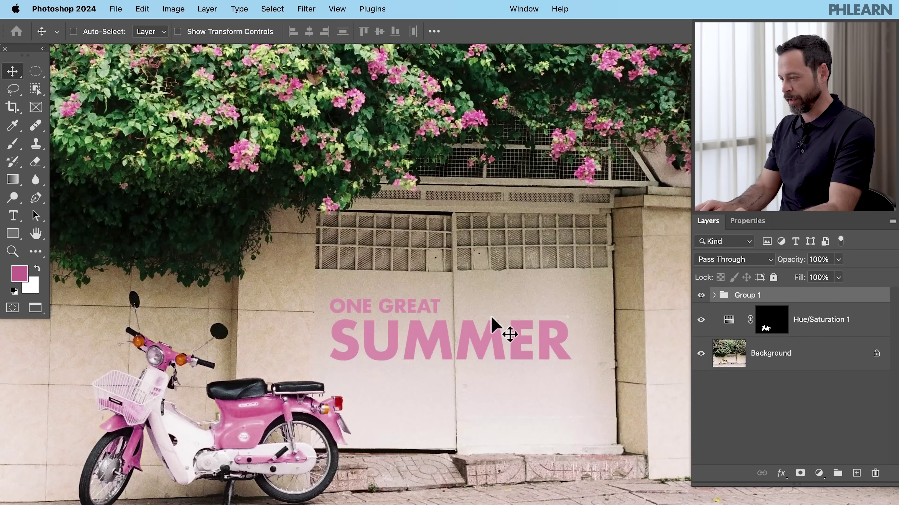
scroll(481, 322, down, 5)
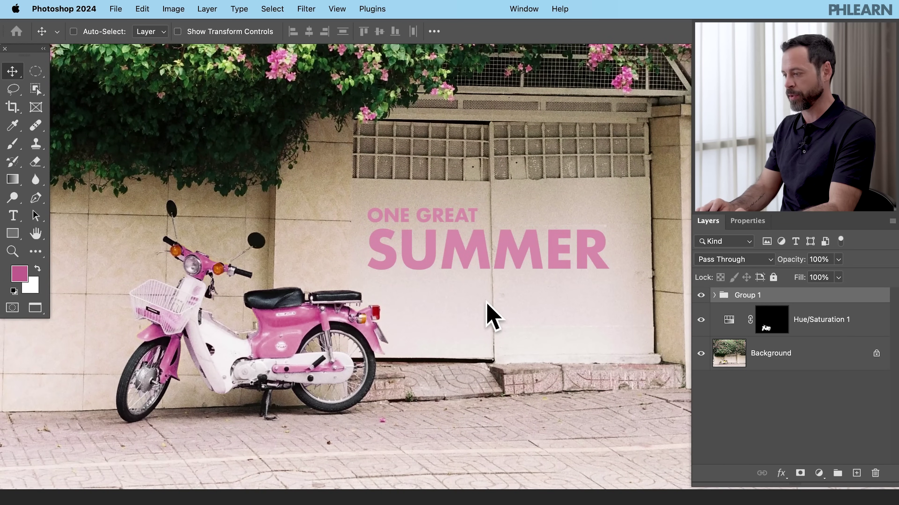
scroll(484, 304, down, 5)
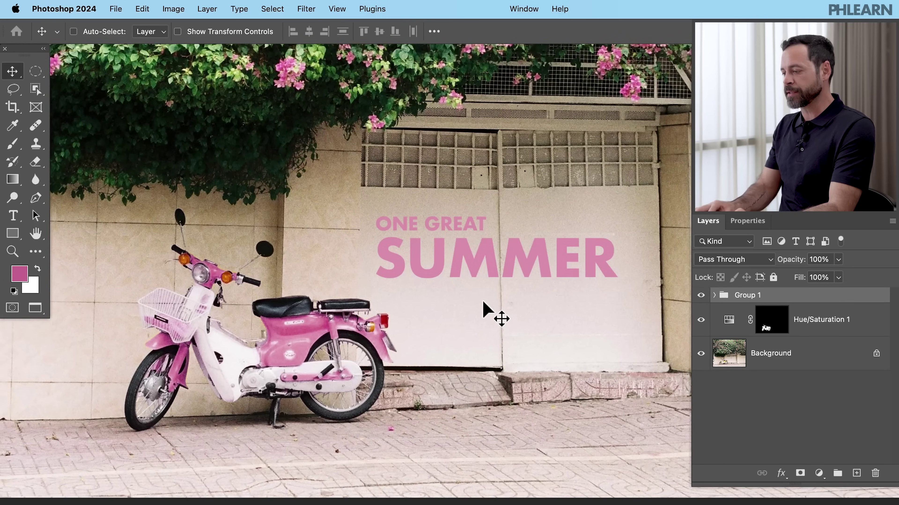
scroll(483, 304, right, 2)
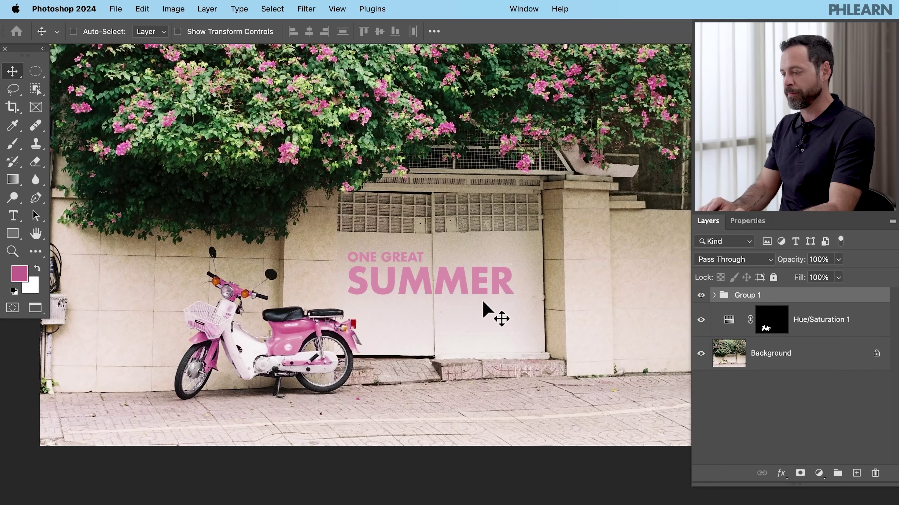
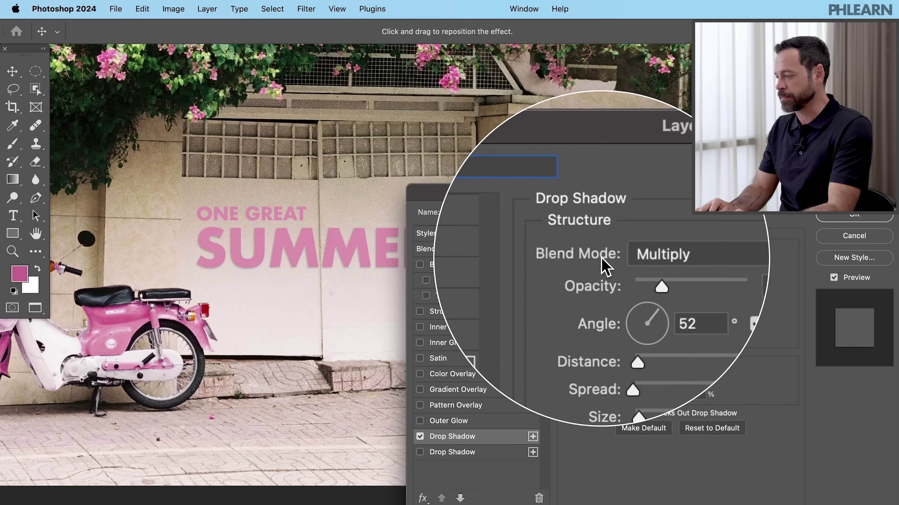
- Set the "Summer" drop shadow colour to a dark green (#0c180e) sampled from the shaded foliage
click(707, 255)
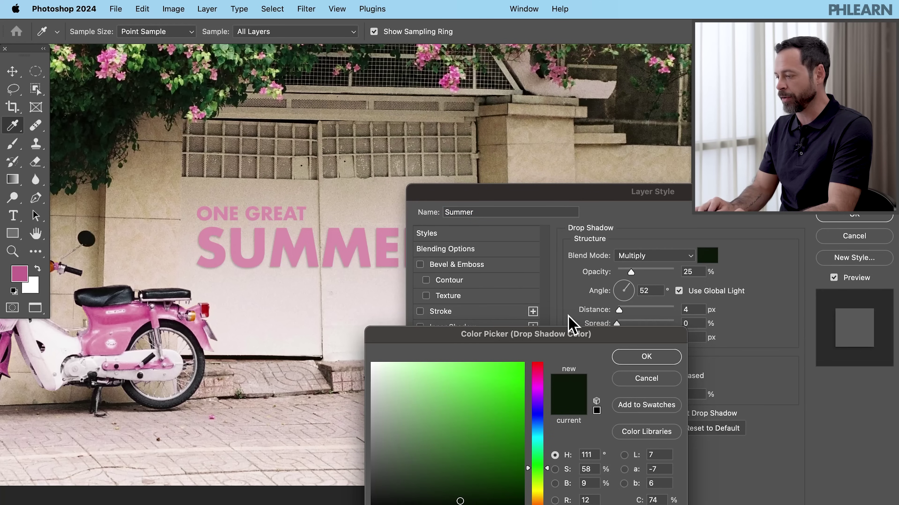
drag(526, 336, 588, 223)
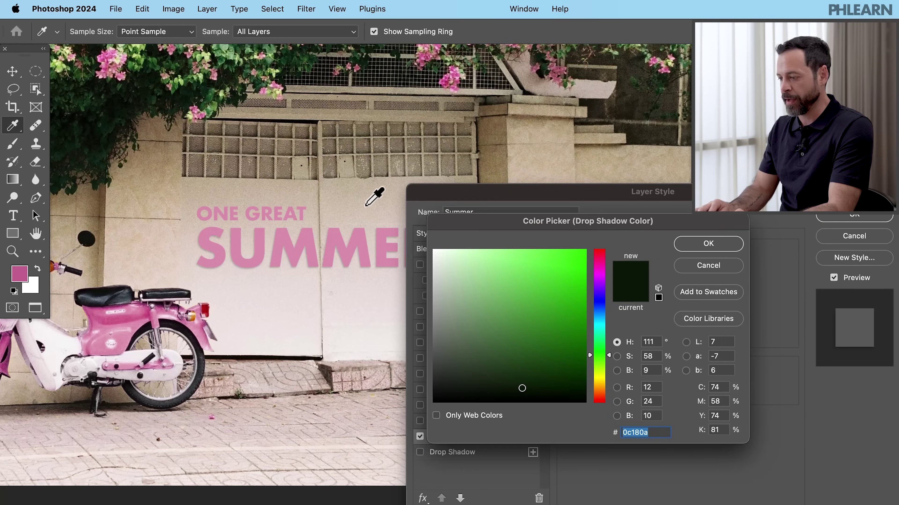
click(358, 200)
click(270, 290)
click(187, 241)
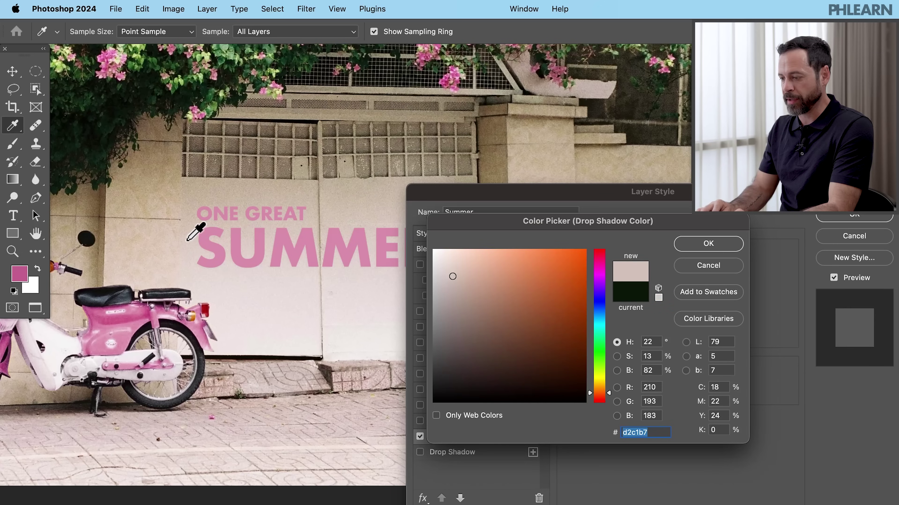
click(142, 103)
click(146, 94)
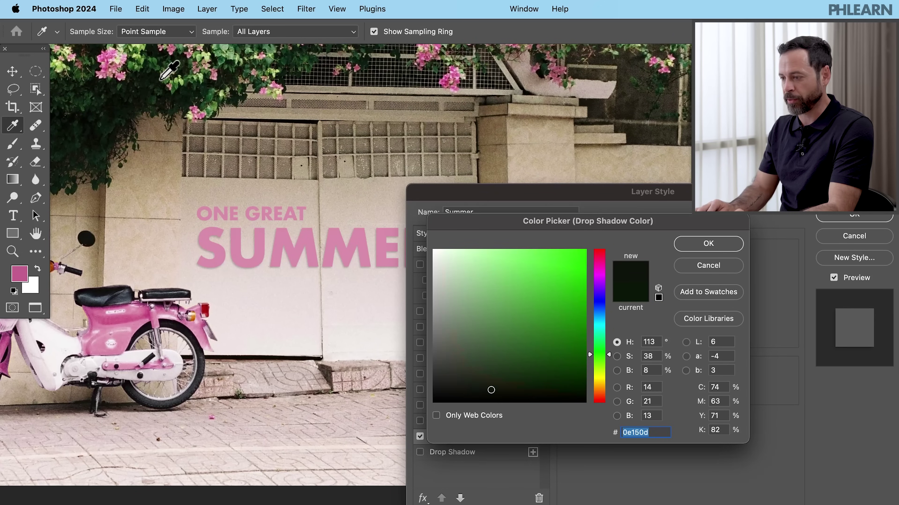
click(147, 82)
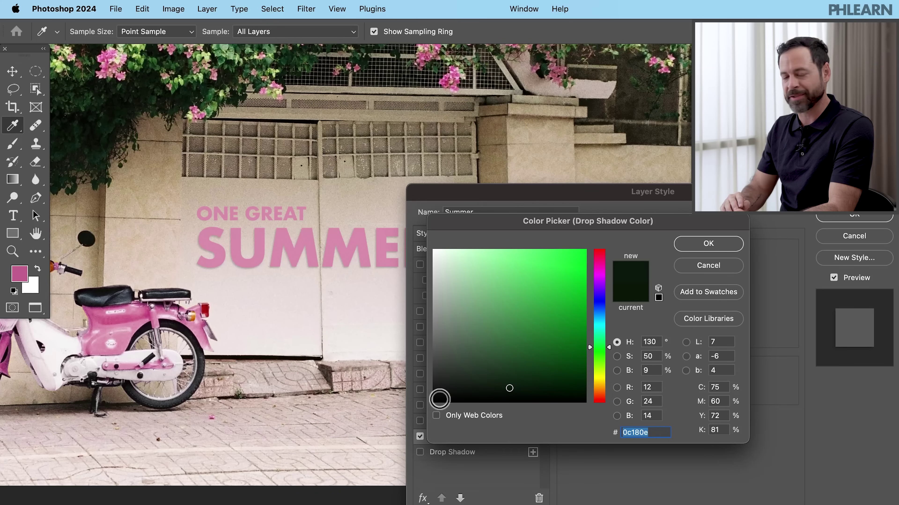
click(714, 237)
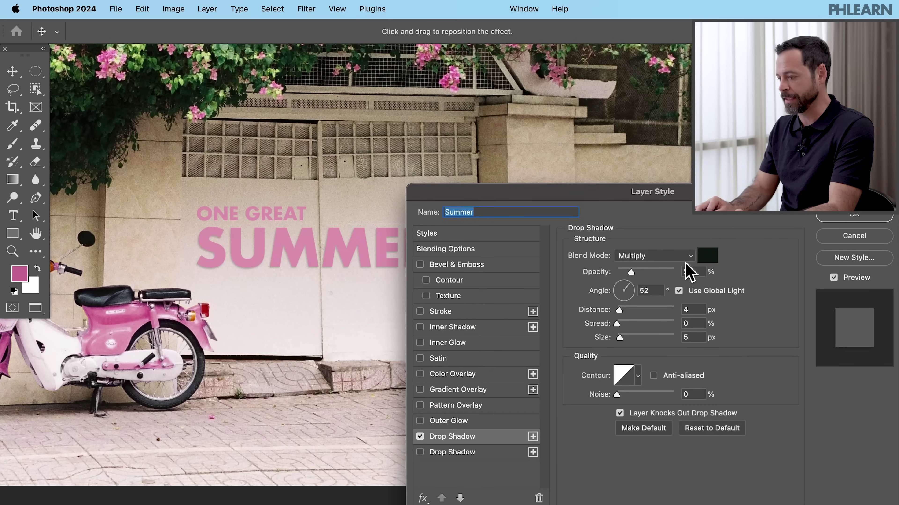
- Raise the drop shadow's opacity to 57% and delete the unused second Drop Shadow entry
mouse_move(632, 272)
mouse_down()
mouse_move(656, 271)
mouse_move(648, 271)
mouse_up()
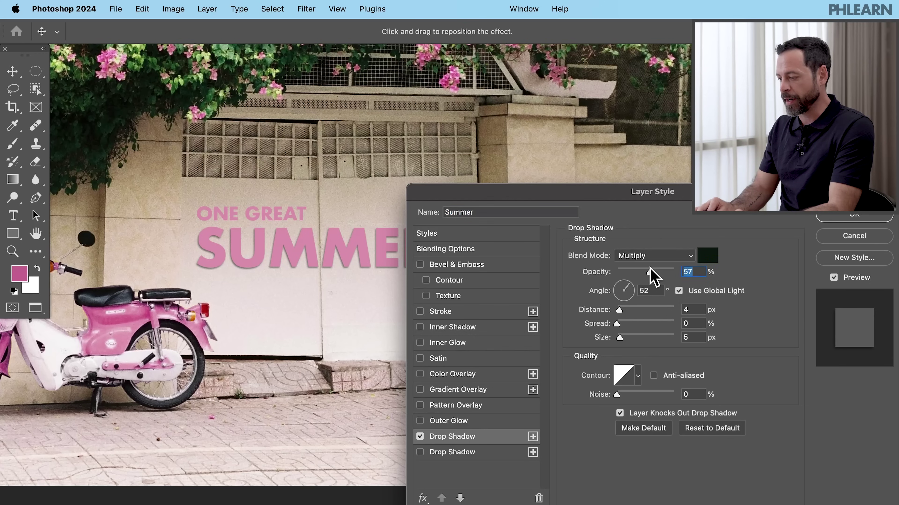
click(502, 455)
click(539, 498)
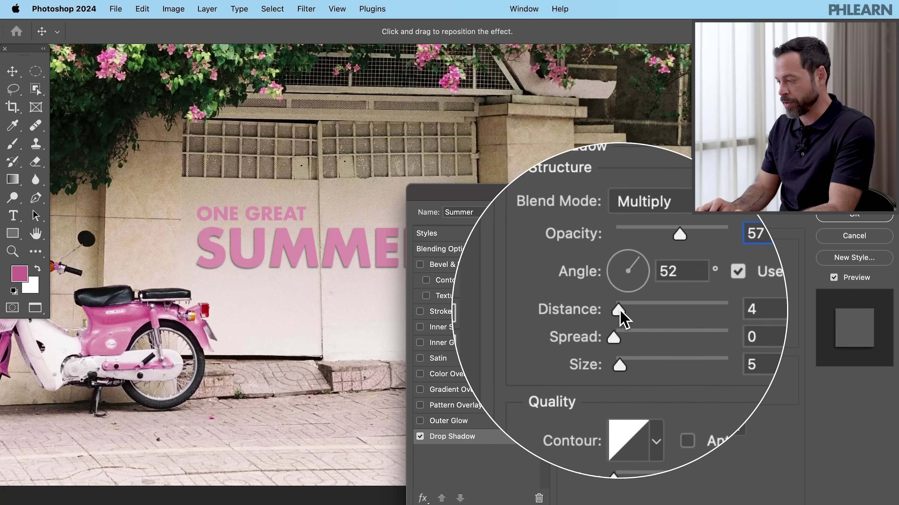
- Try different drop shadow distances on "Summer" and settle on 4 px
drag(618, 310, 617, 311)
key(Up)
key(Up)
key(Up)
key(Up)
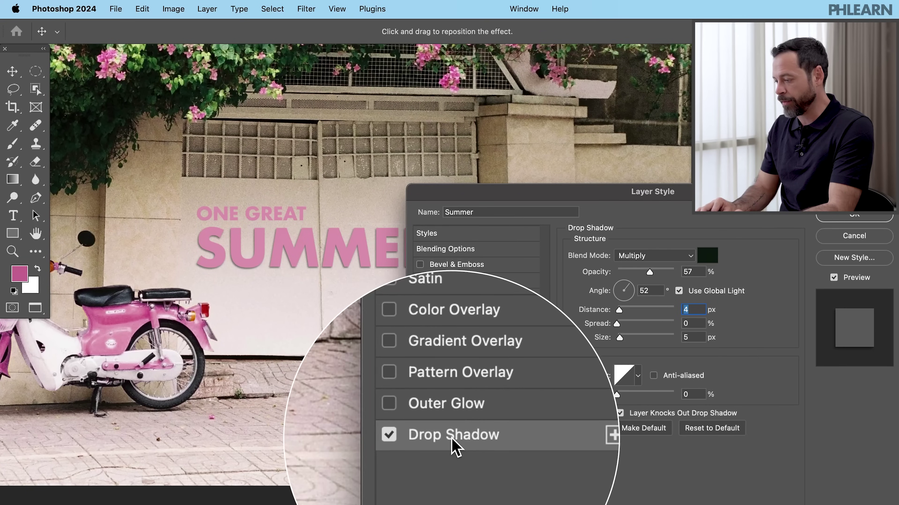
- Add a second drop shadow to "Summer" with an 11 px distance, 15% opacity and 8 px size
click(552, 435)
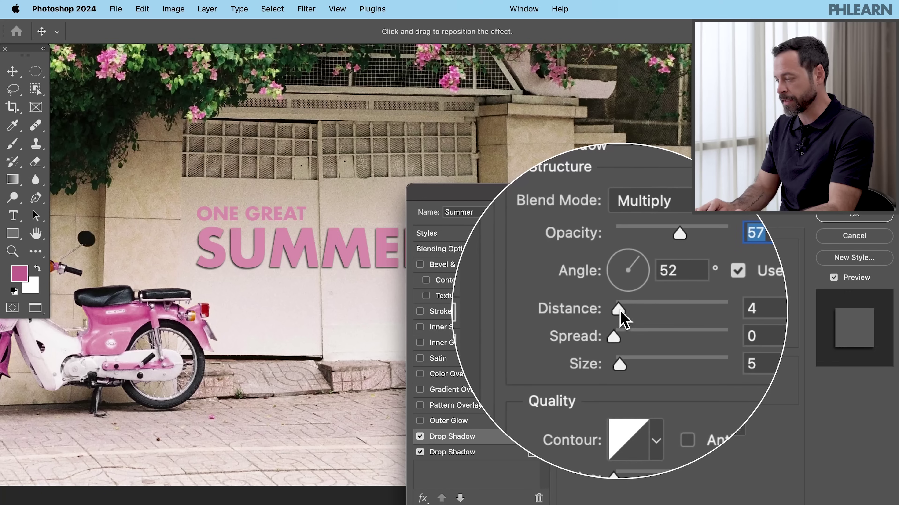
drag(620, 312, 624, 311)
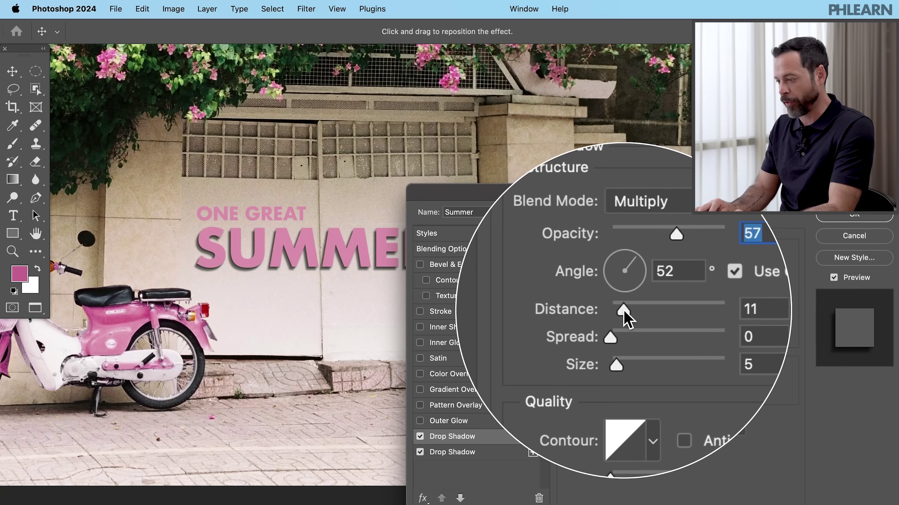
click(635, 269)
drag(634, 270, 626, 271)
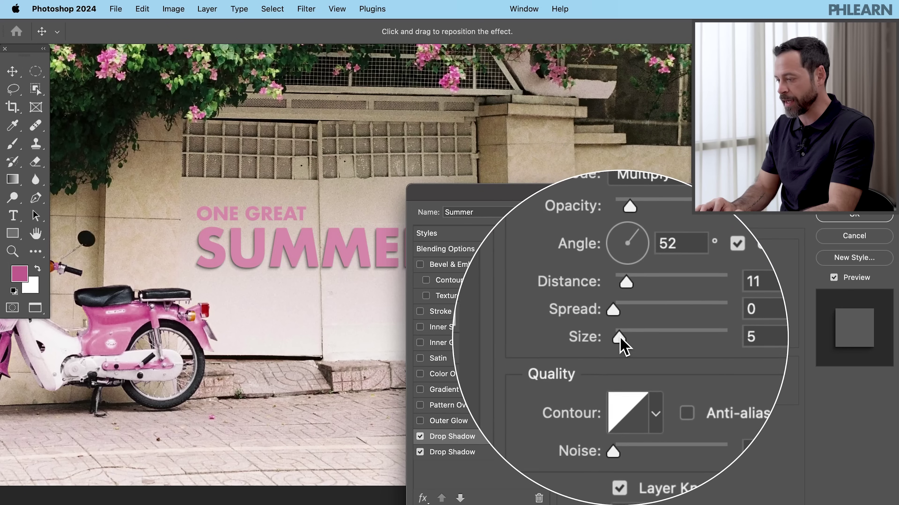
drag(619, 338, 622, 340)
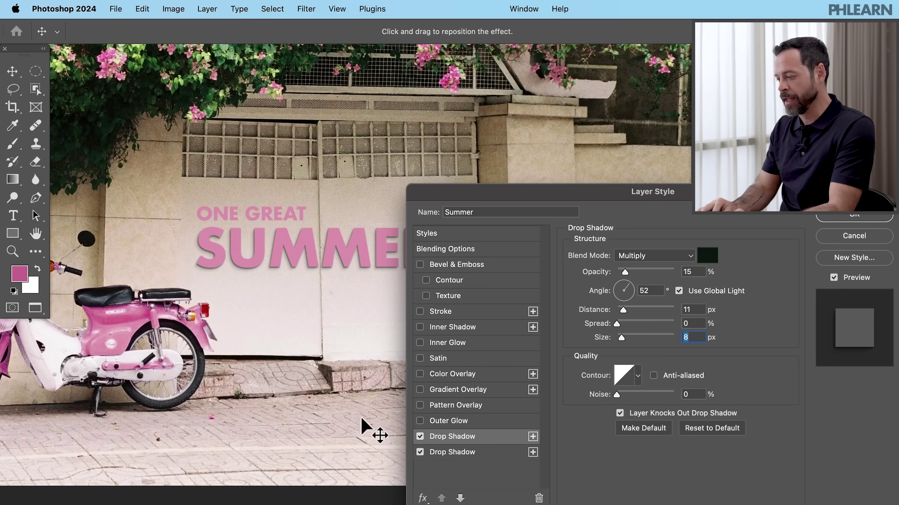
- Compare "Summer" with each drop shadow switched off and on, keep both enabled and apply the layer style
click(421, 438)
click(420, 438)
click(420, 437)
click(420, 438)
click(420, 437)
click(420, 438)
click(420, 453)
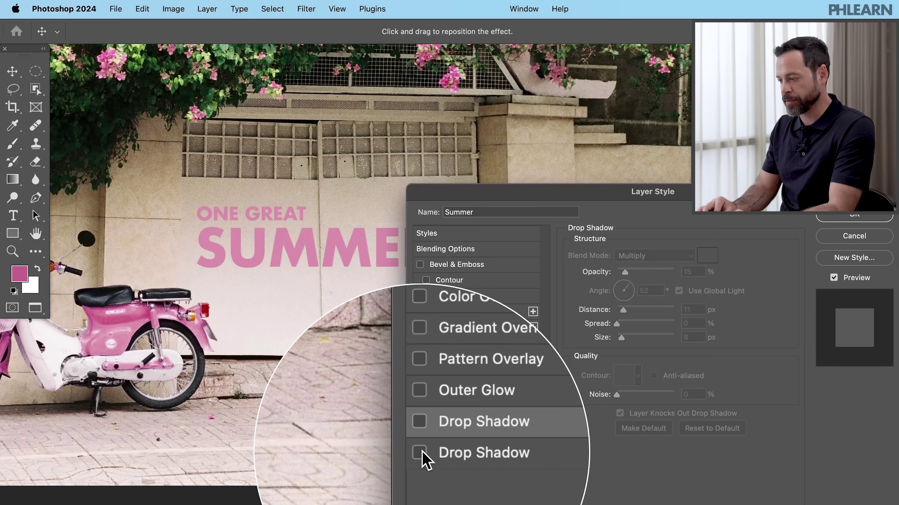
click(420, 453)
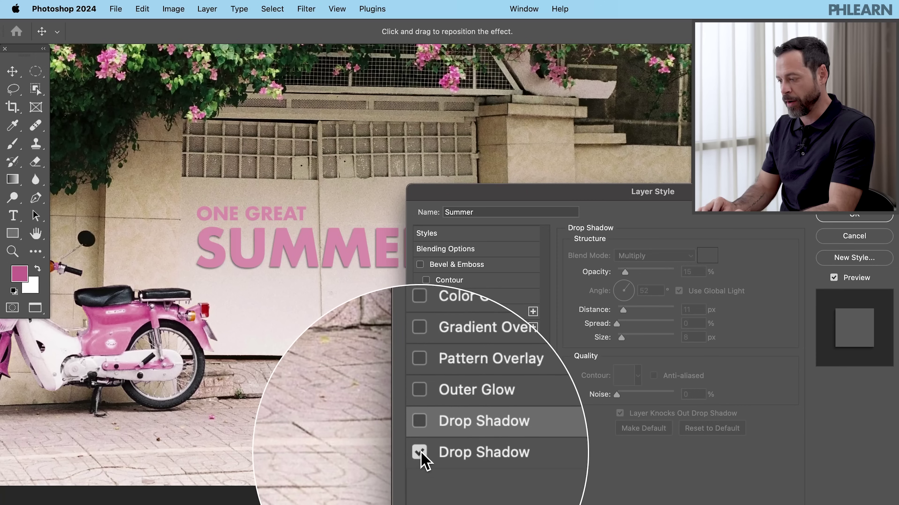
click(420, 437)
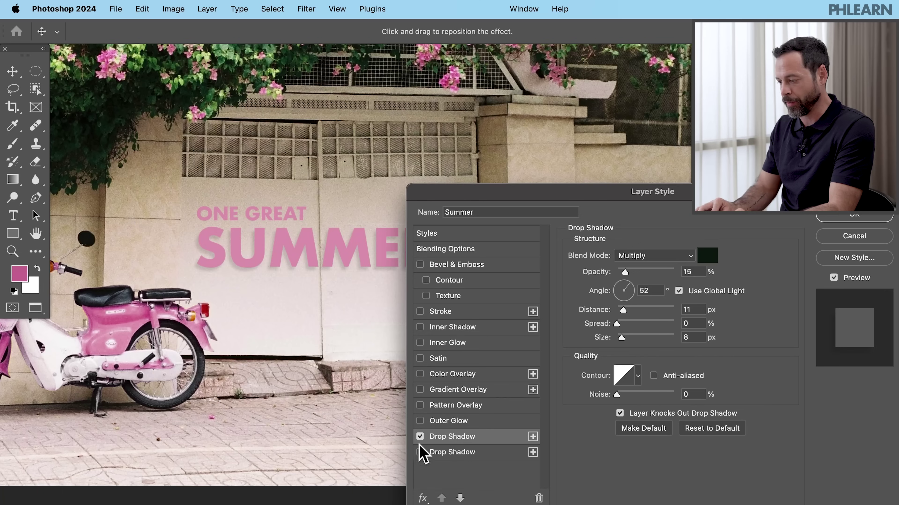
click(420, 437)
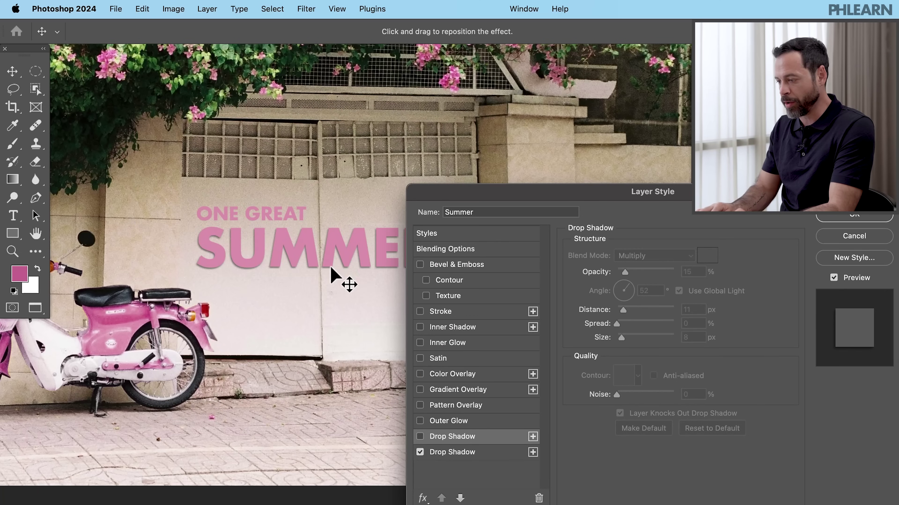
click(420, 438)
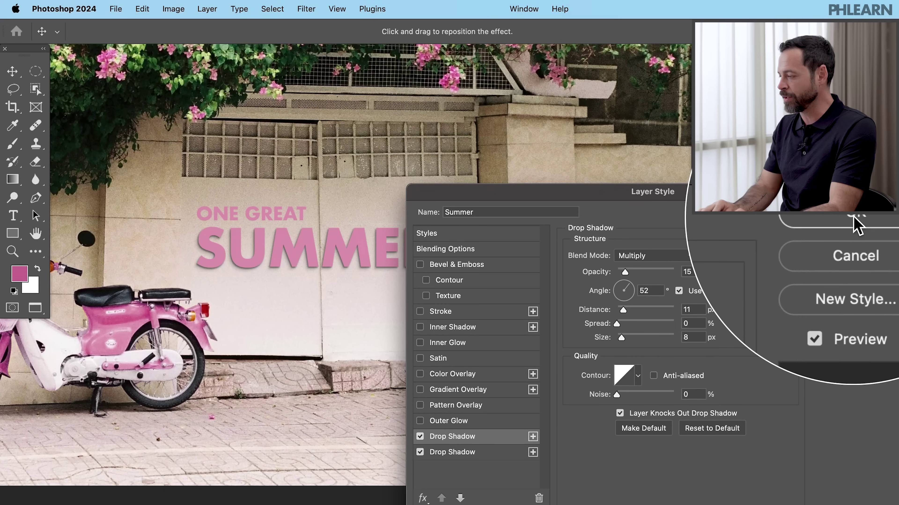
click(855, 225)
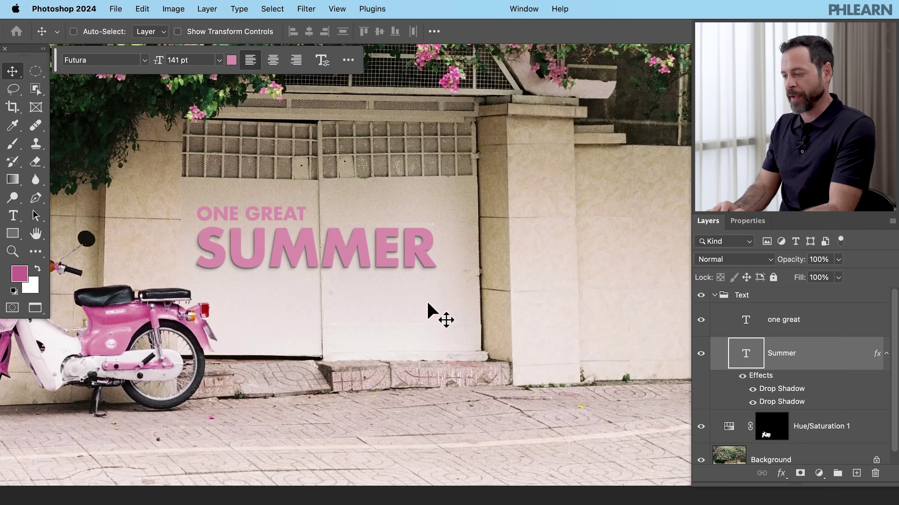
- Copy the layer style from "Summer" to the "one great" text layer and collapse both effects lists
scroll(428, 304, left, 5)
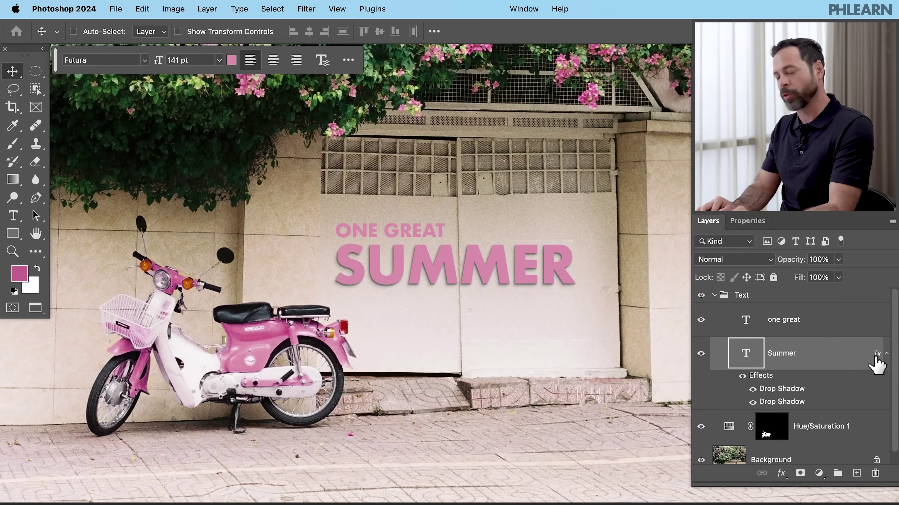
drag(876, 354, 854, 322)
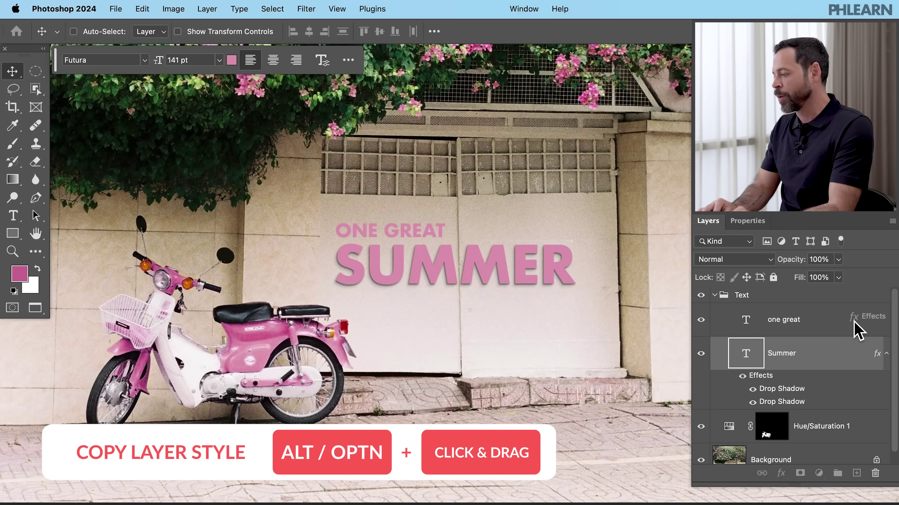
drag(854, 321, 788, 323)
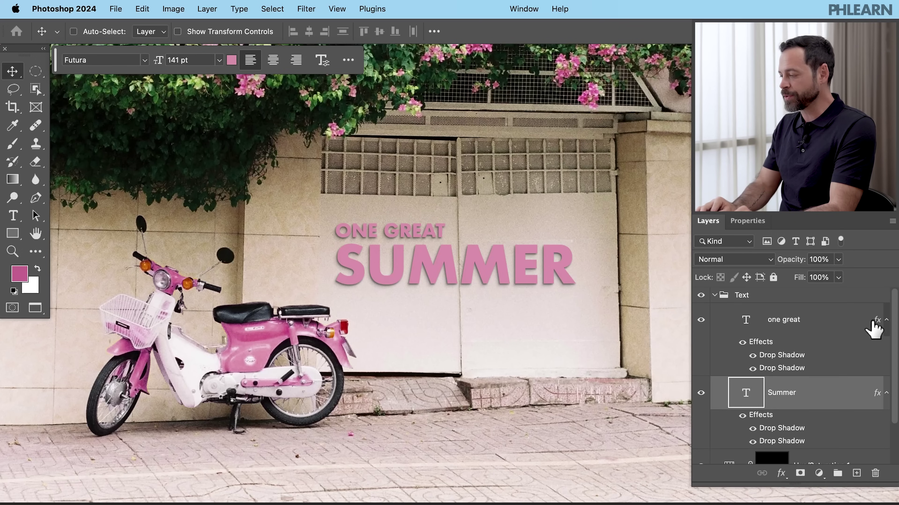
click(887, 320)
click(885, 354)
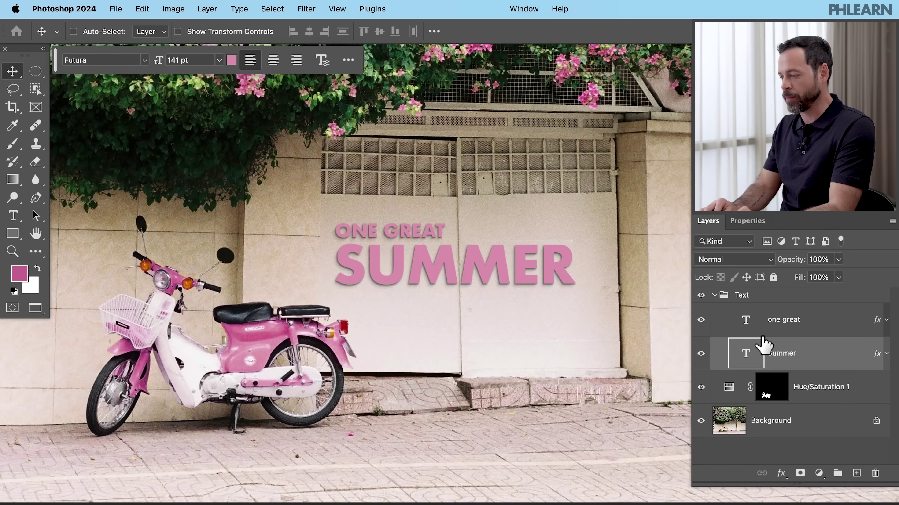
- Use Scale Effects on the "one great" layer and set the scale of its layer effects to 85%
click(796, 331)
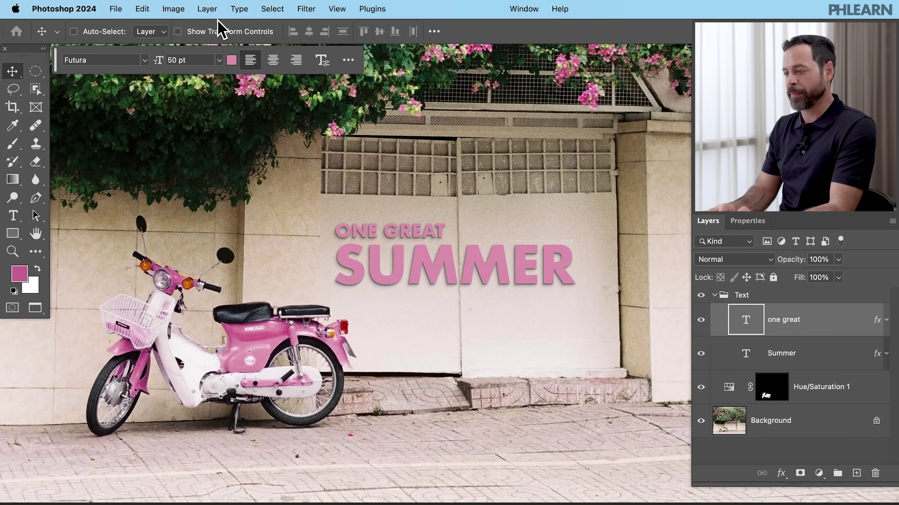
click(211, 10)
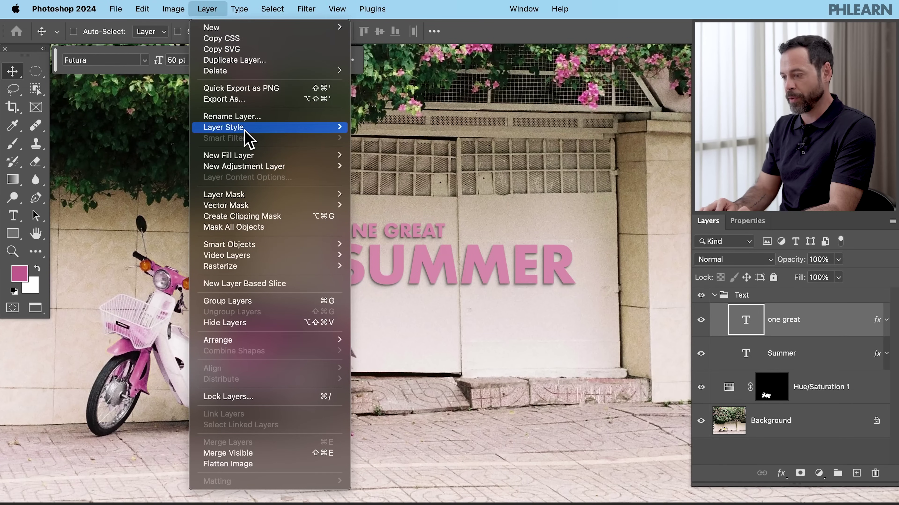
mouse_move(249, 134)
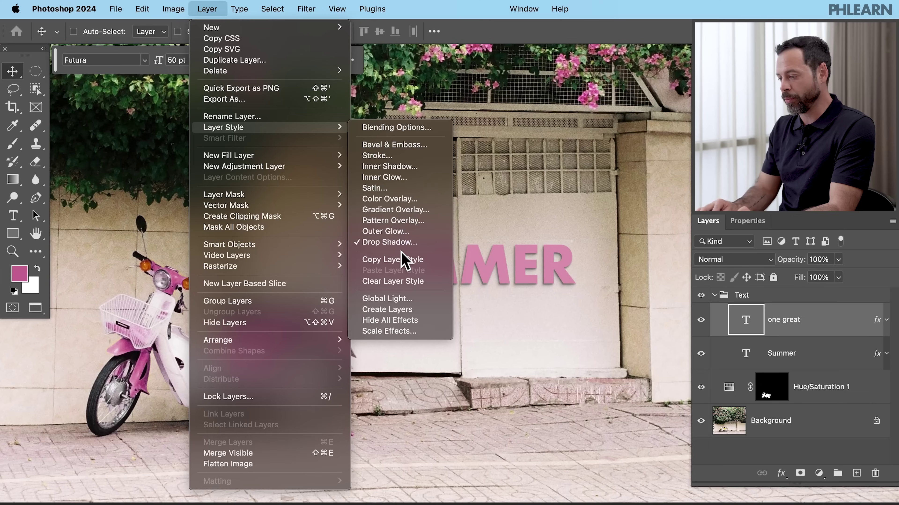
click(414, 338)
drag(386, 257, 275, 203)
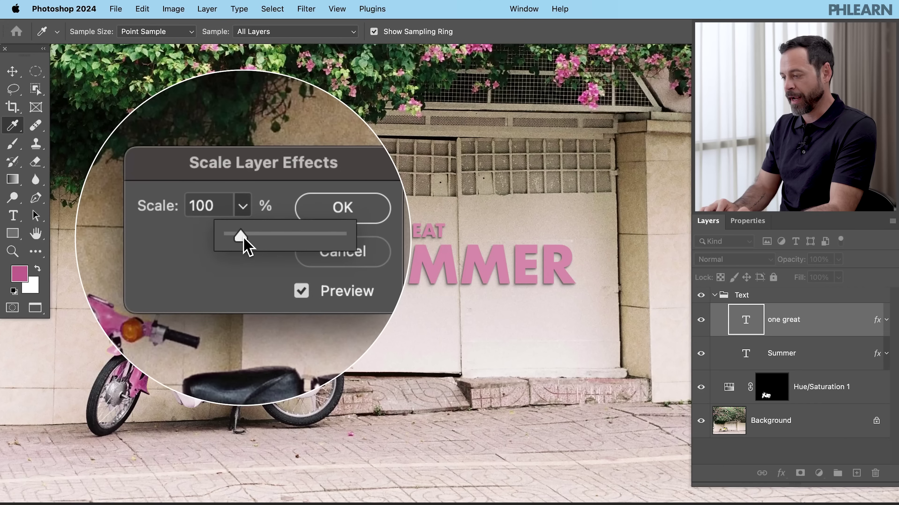
mouse_move(244, 238)
mouse_down()
mouse_move(252, 237)
mouse_move(239, 237)
mouse_up()
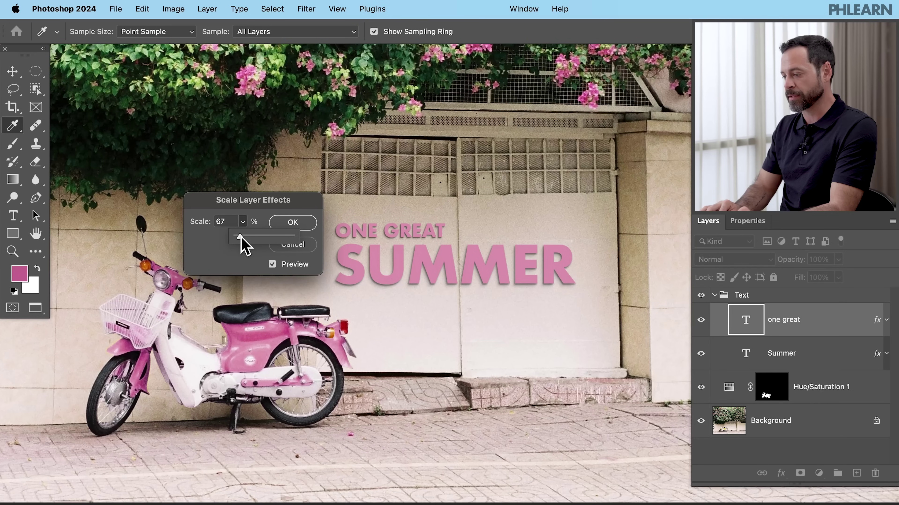
drag(242, 238, 241, 238)
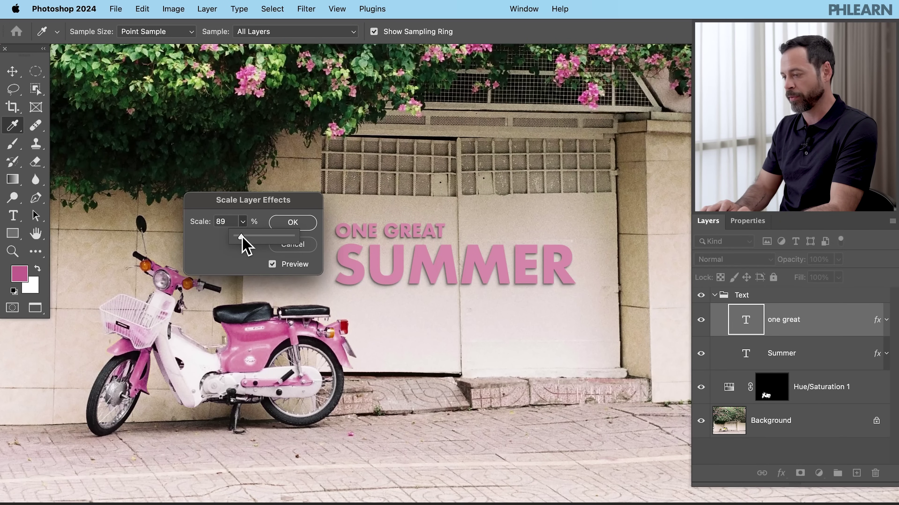
drag(240, 234, 240, 233)
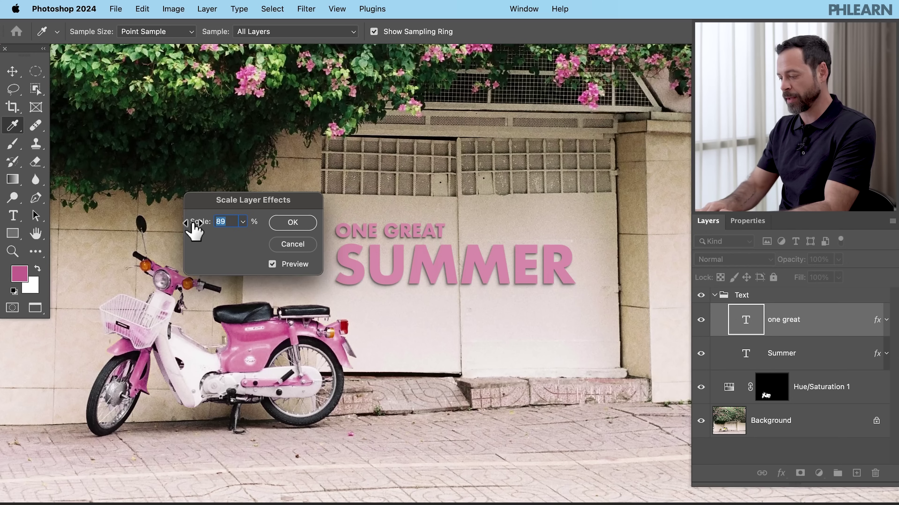
text(85)
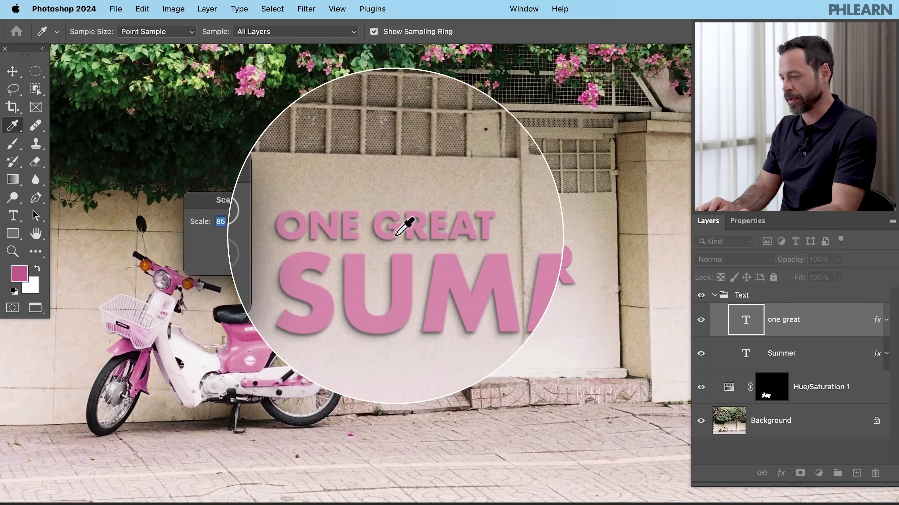
- Try an exaggerated effects scale of 286% on "one great", settle on 80% and apply it
click(243, 222)
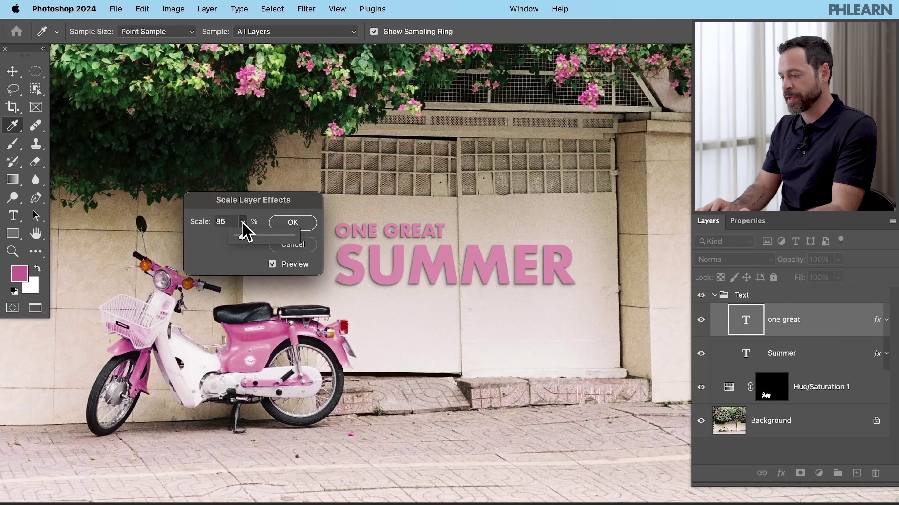
drag(242, 237, 260, 243)
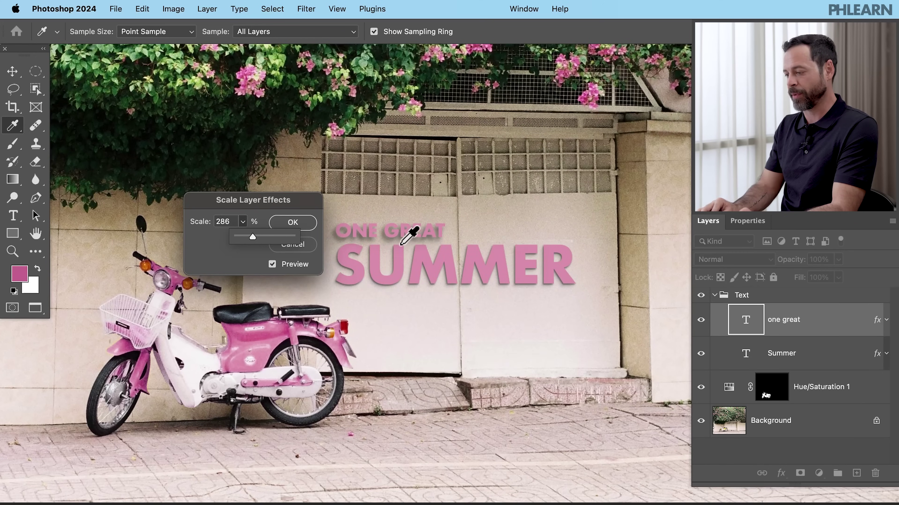
drag(251, 238, 242, 237)
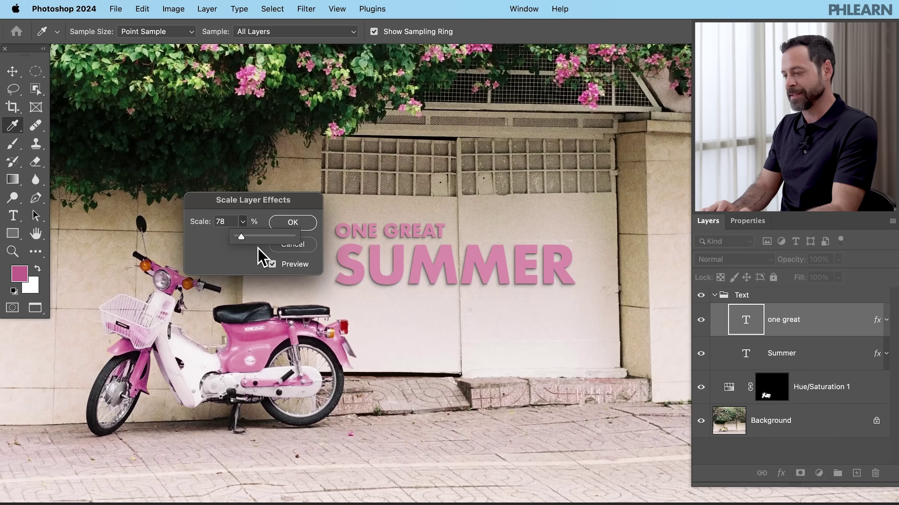
double_click(220, 222)
text(80)
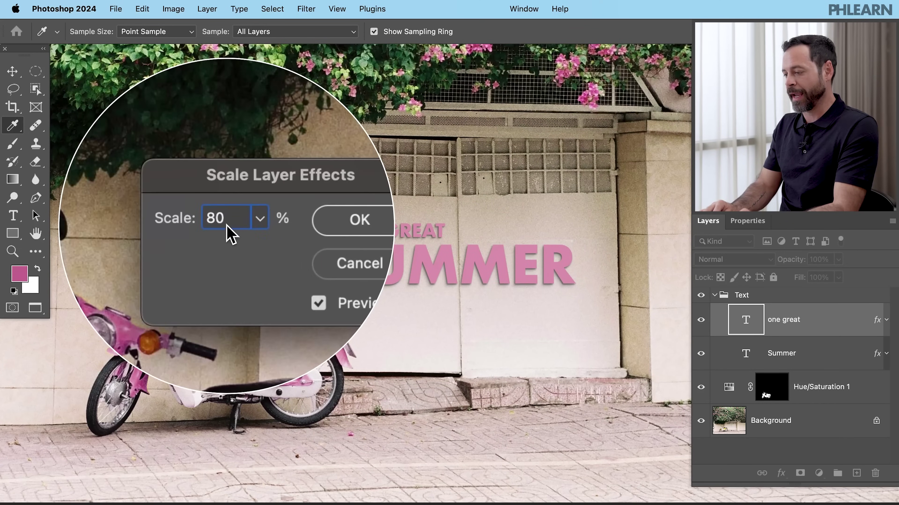
click(292, 222)
key(v)
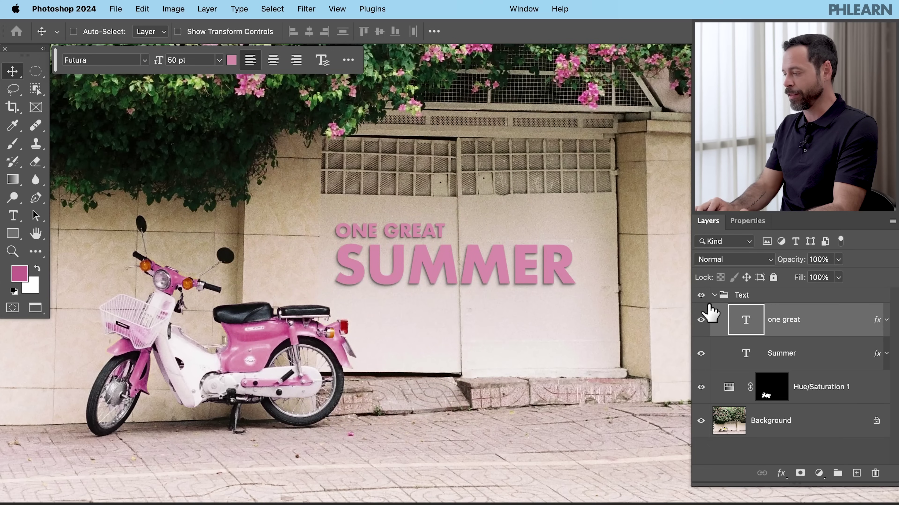
- Collapse the Text group and review the finished image with the pink moped and shadowed text
click(714, 296)
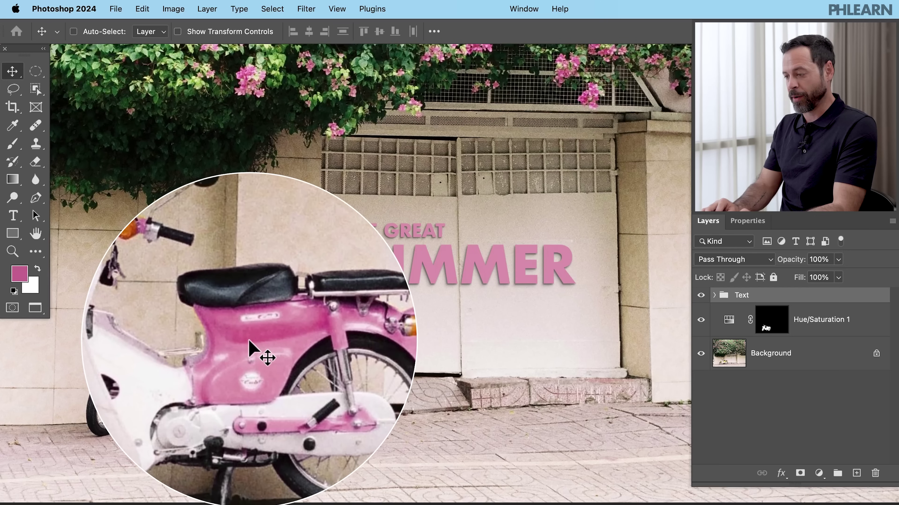
scroll(262, 298, down, 3)
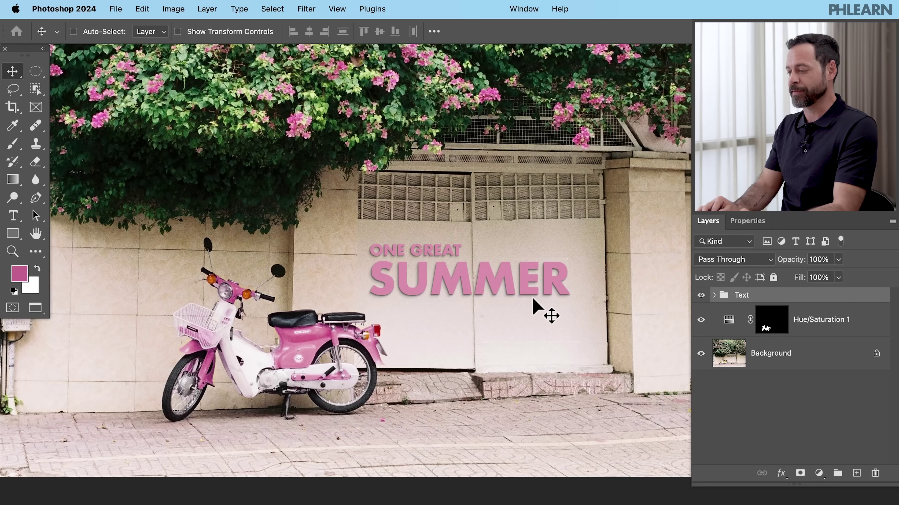
scroll(533, 299, down, 3)
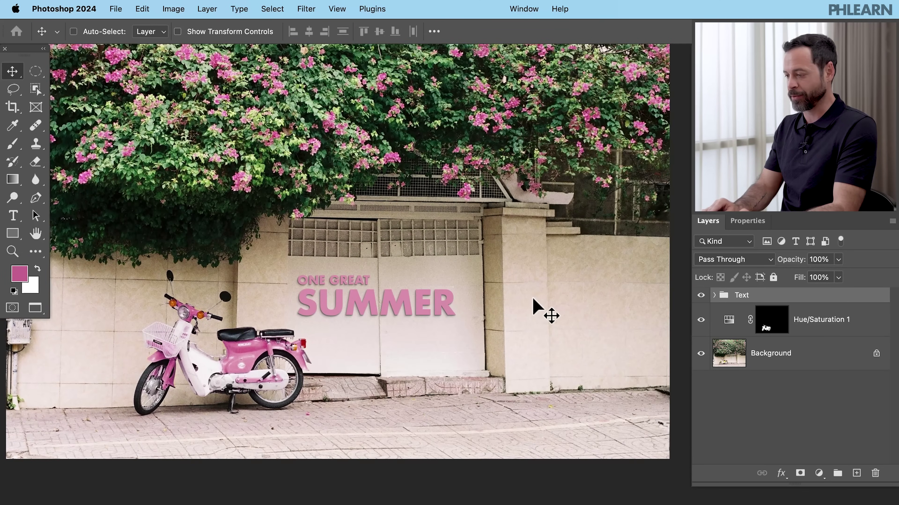
scroll(532, 298, up, 5)
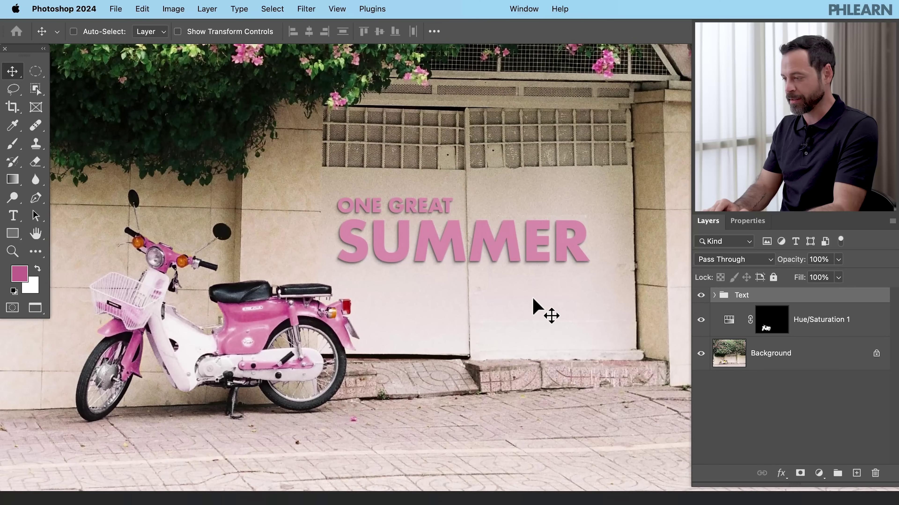
scroll(532, 299, down, 3)
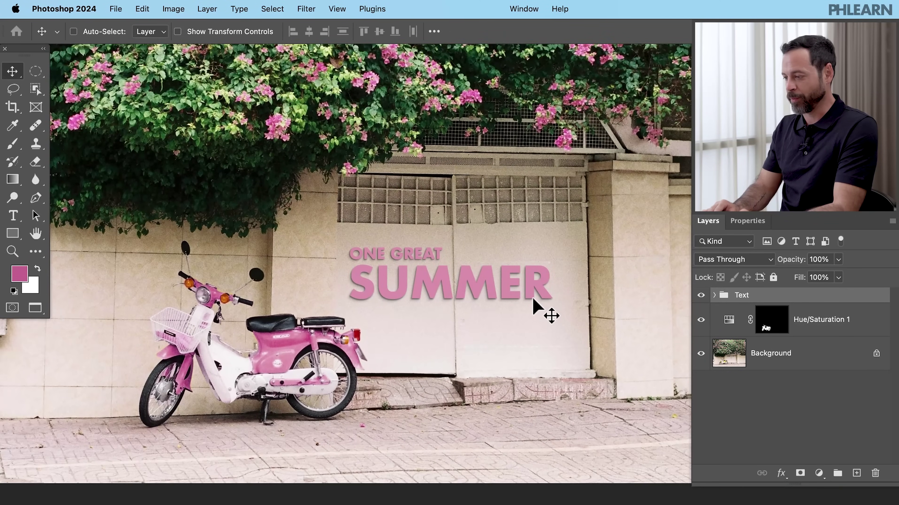
scroll(532, 298, down, 2)
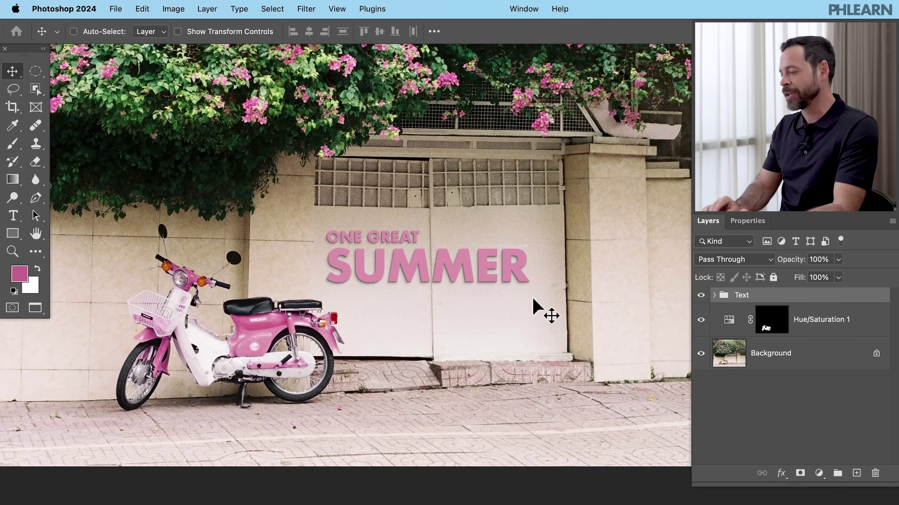